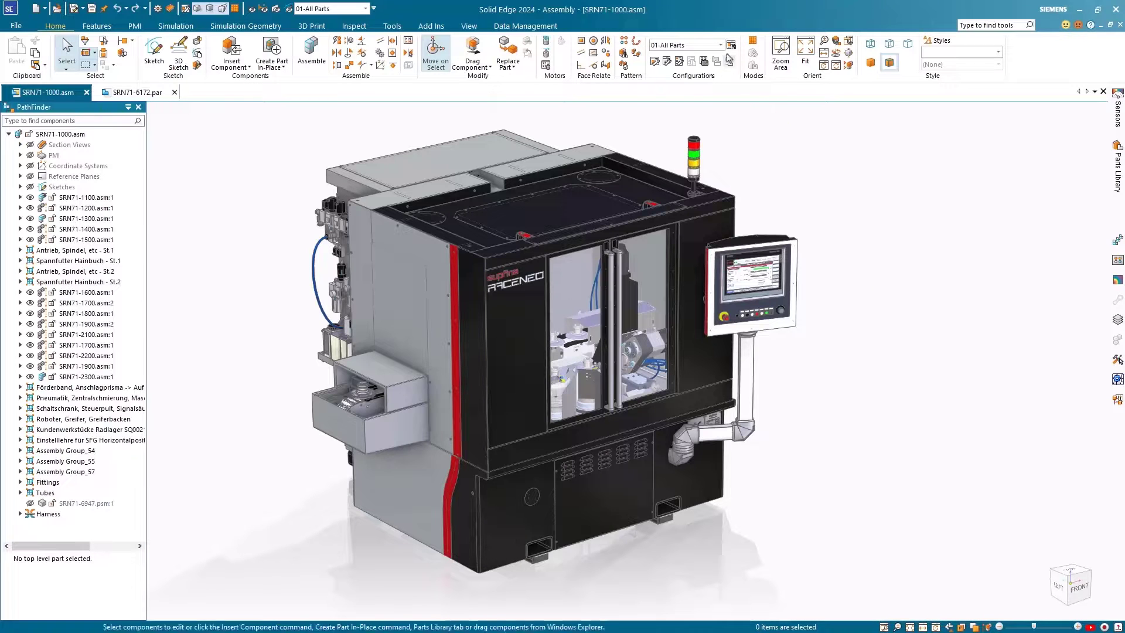
Step: Switch the machine assembly to the 02-No Door configuration
click(721, 46)
click(669, 71)
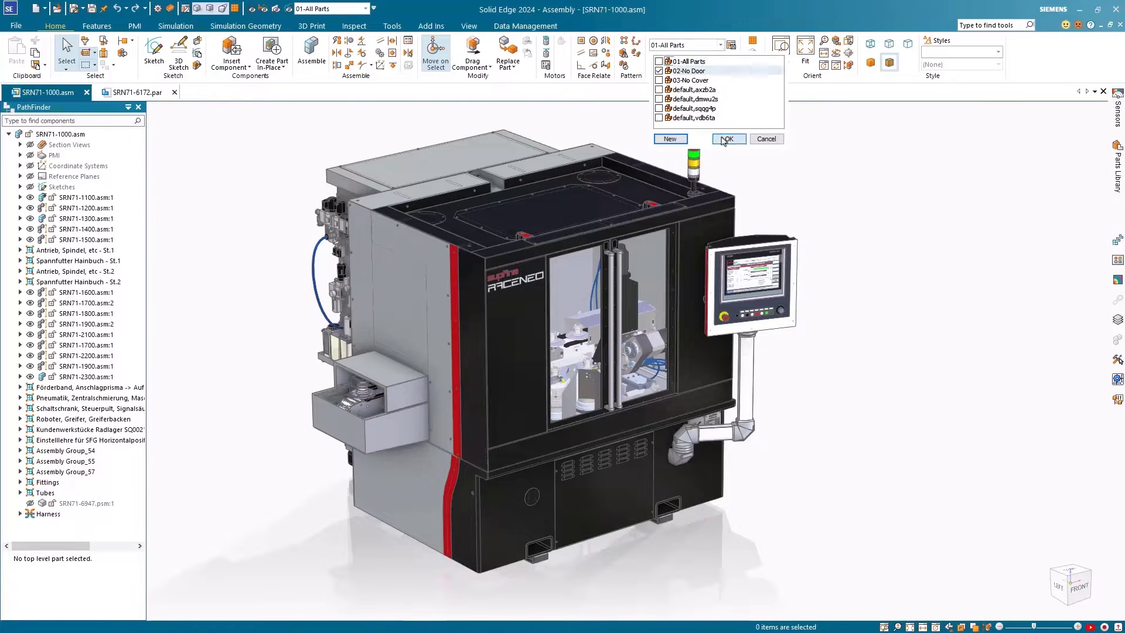
click(729, 139)
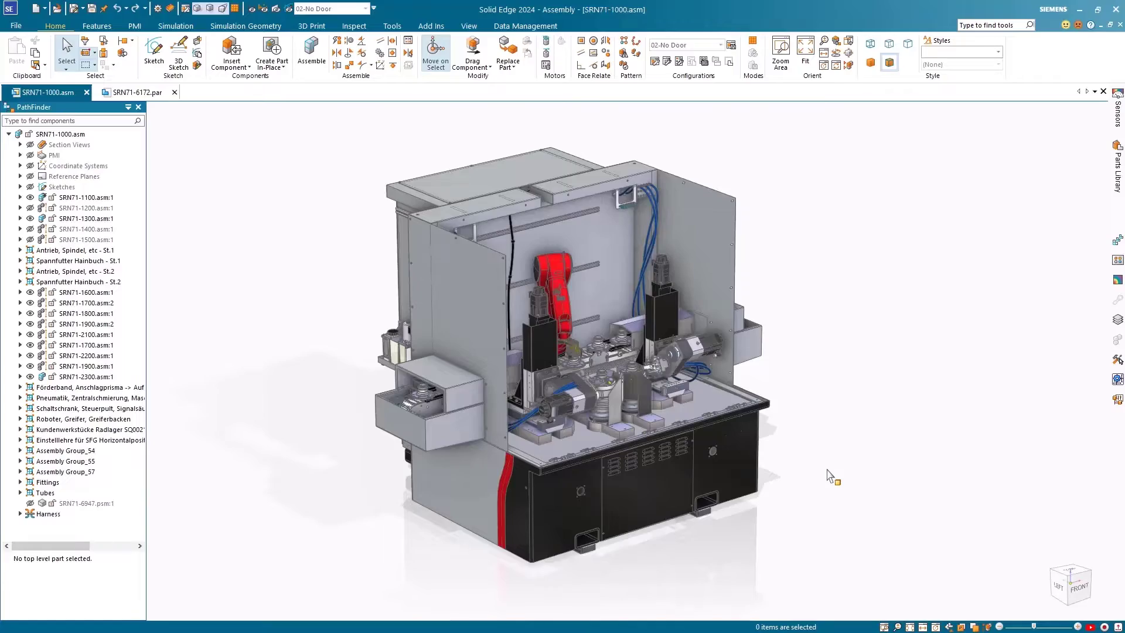
Step: Open the round flange part SRN71-6172 from the spindle unit inside the machine assembly
scroll(829, 472, up, 5)
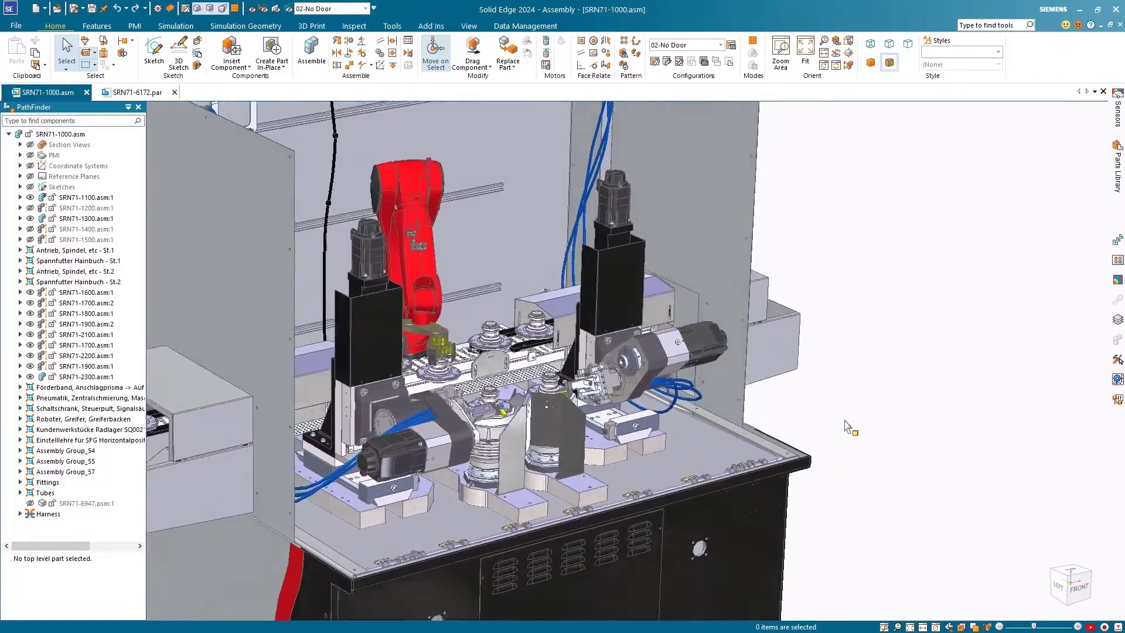
scroll(850, 428, up, 3)
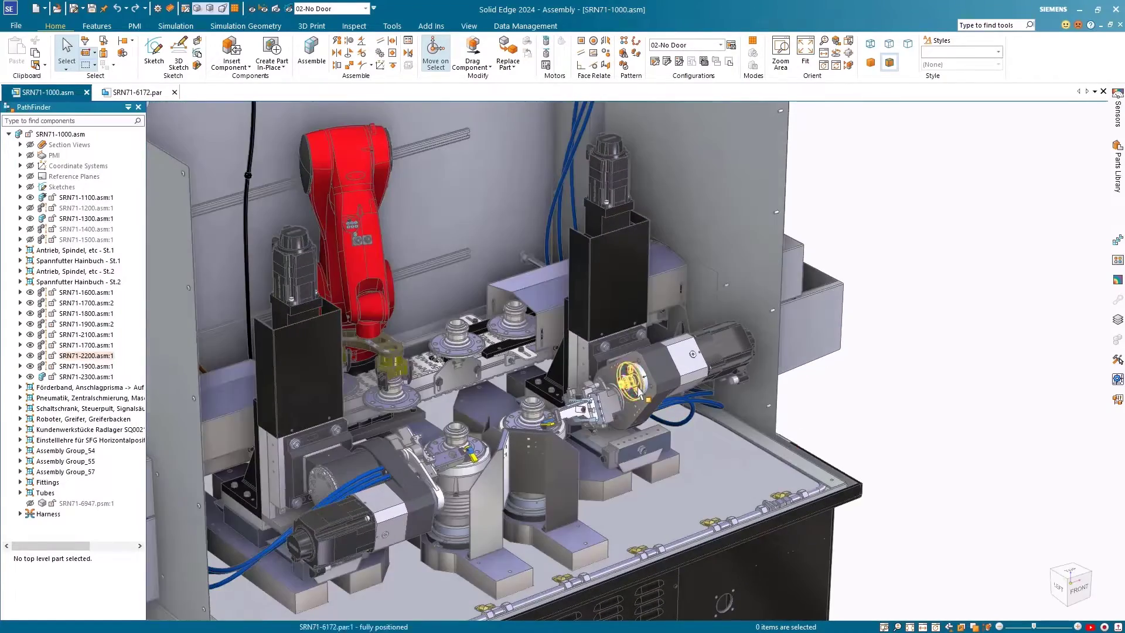
click(633, 381)
click(691, 351)
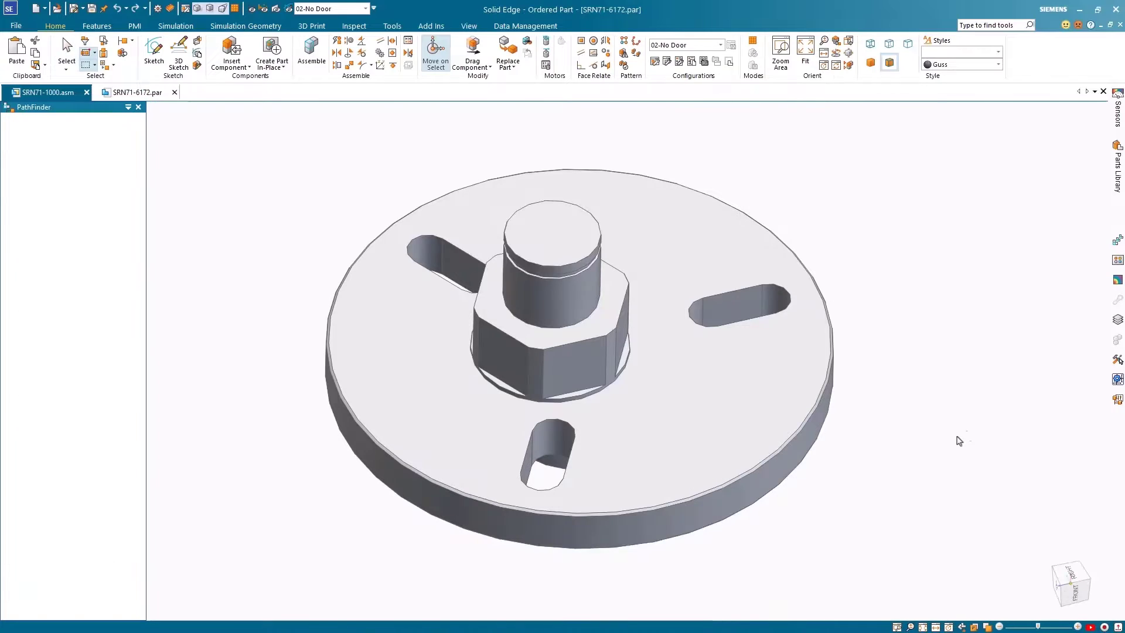
Step: Auto-dimension the flange part in ISO (mm) style, using the disc's top face as the primary datum
click(153, 53)
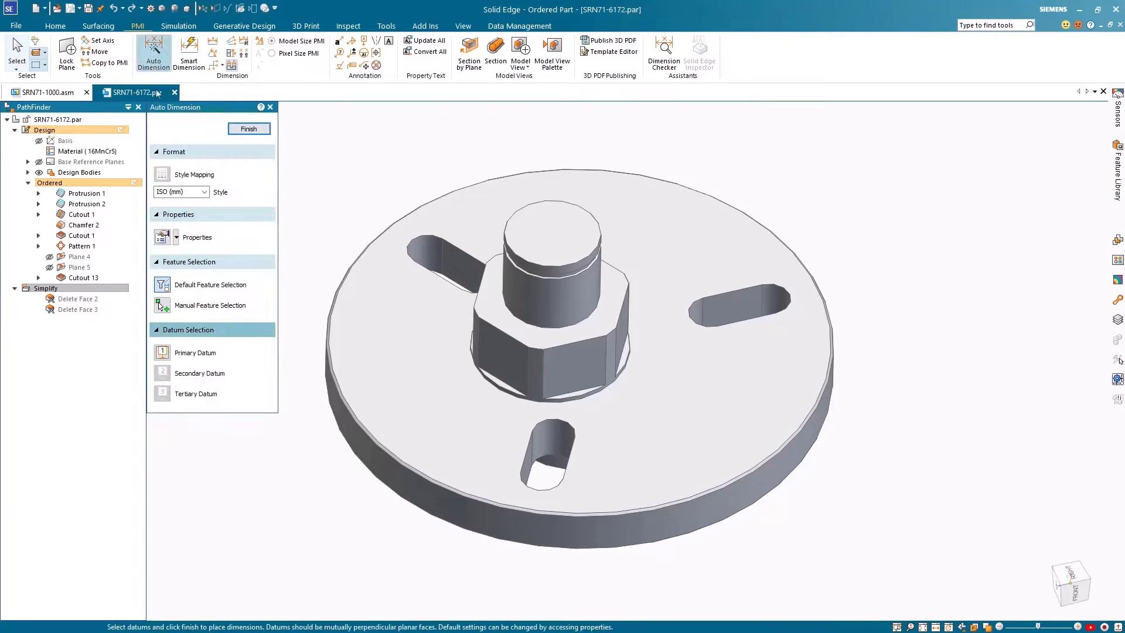
click(716, 405)
right_click(957, 318)
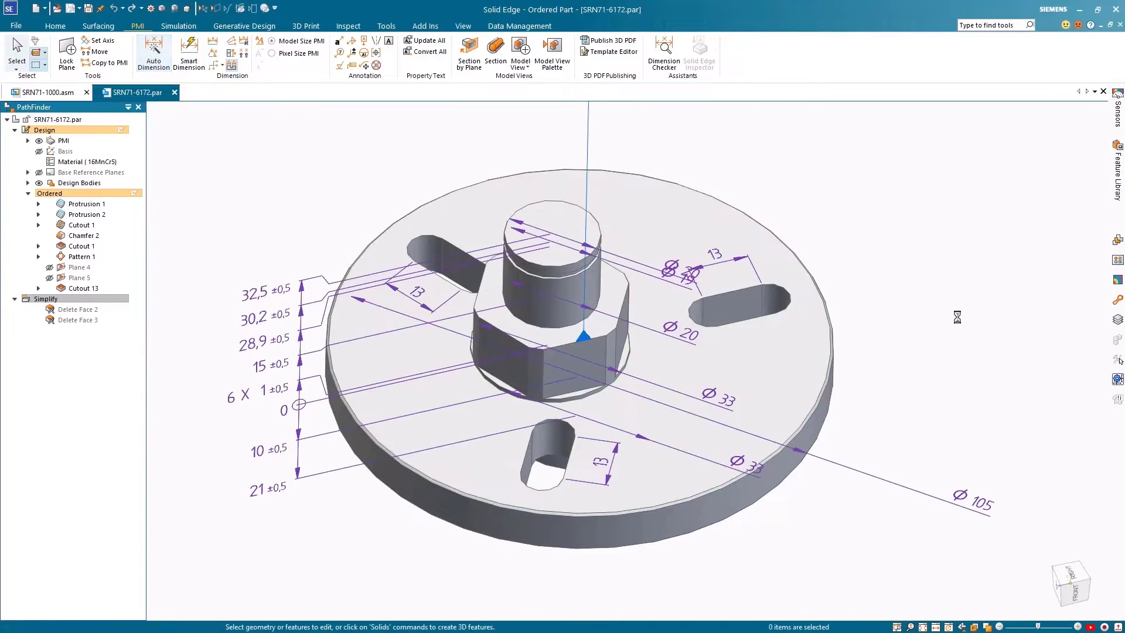
Step: Move the overlapping diameter dimension at the flange's upper pin clear of its neighbour and show the part in Front view
click(683, 271)
drag(683, 271, 695, 225)
click(1004, 361)
click(1076, 589)
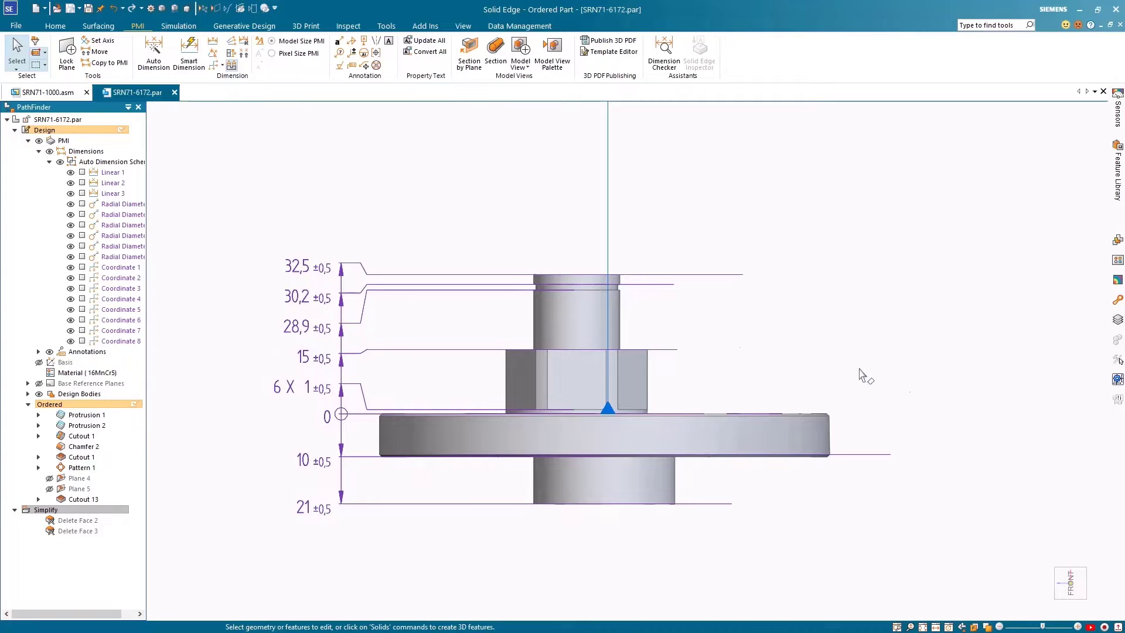
Step: Switch to plate SRN71-6681 and run the Dimension Checker with its large top face, short side face and front edge face as datums
click(102, 14)
click(192, 53)
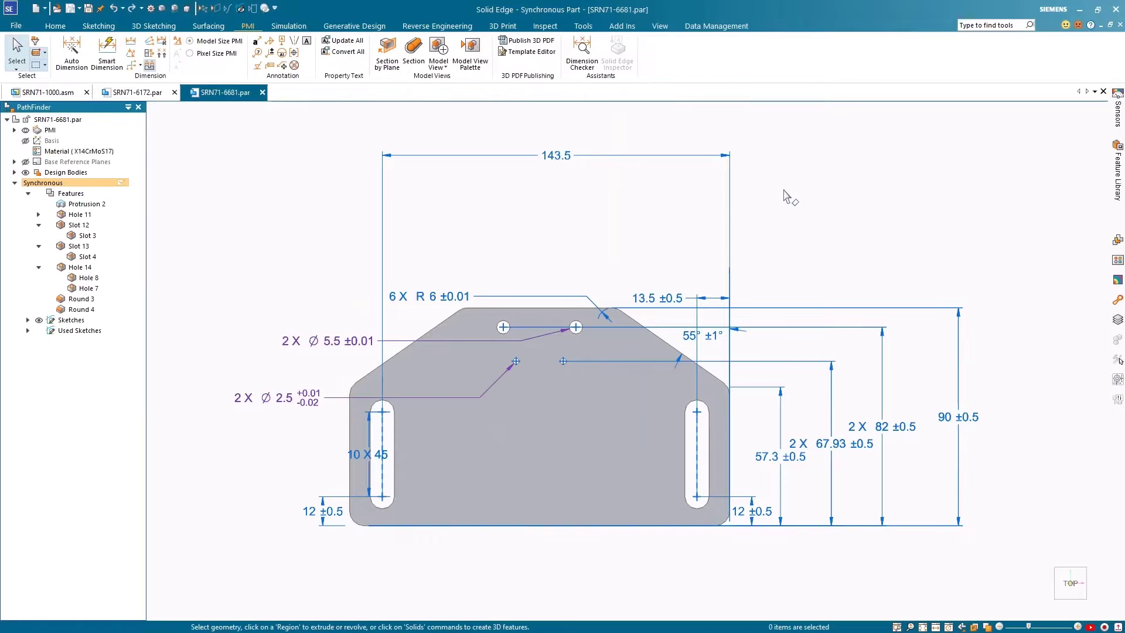
click(583, 52)
click(623, 420)
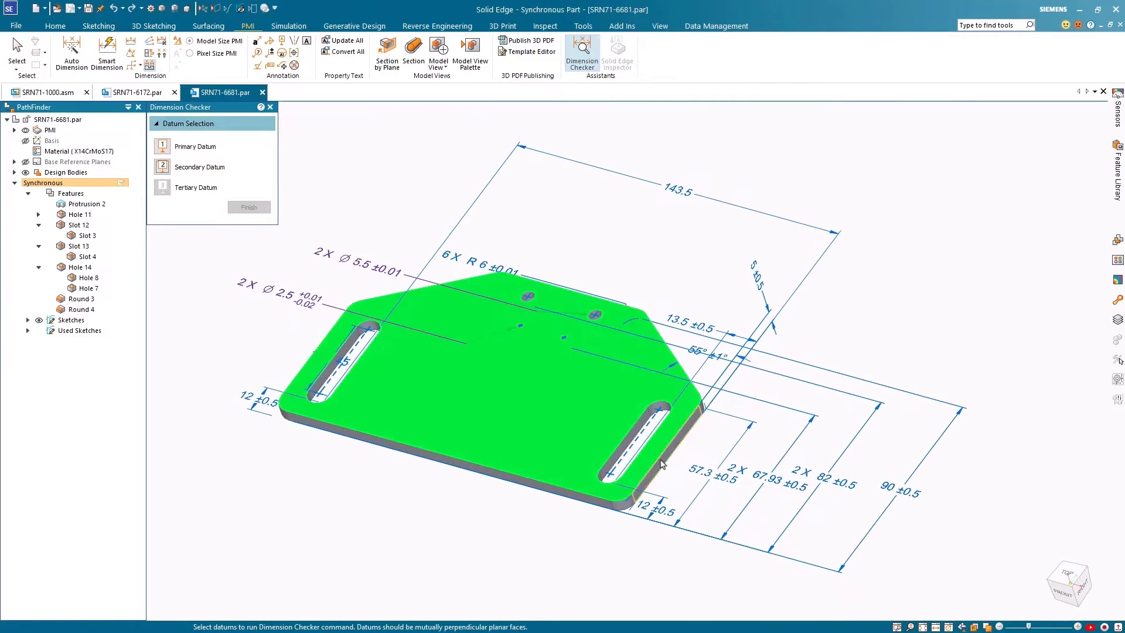
click(645, 487)
click(561, 496)
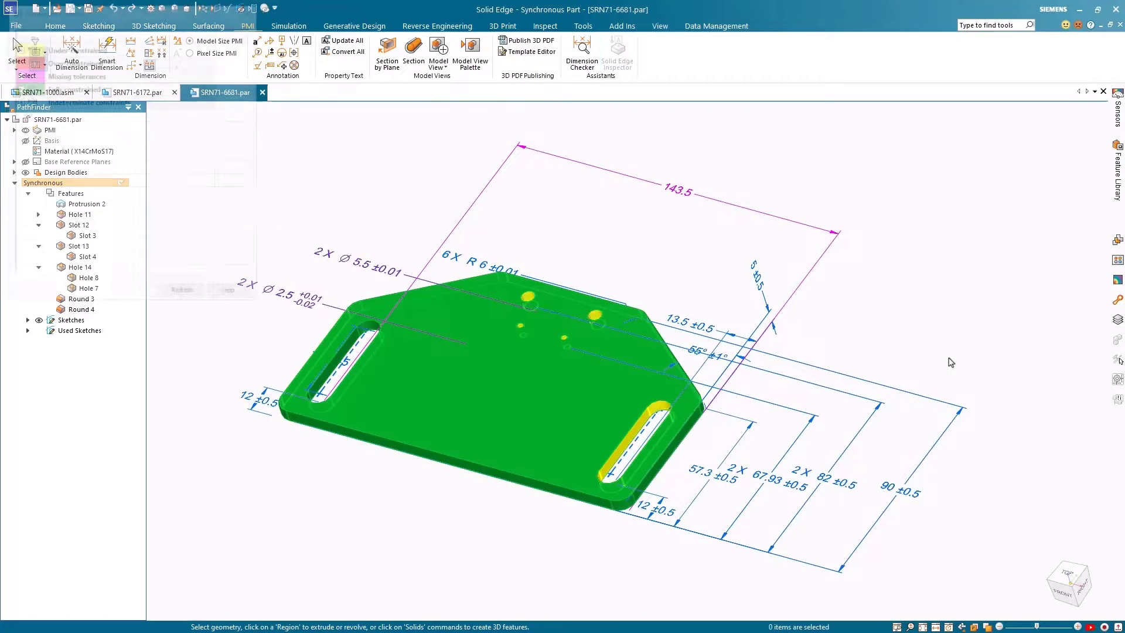
drag(217, 16, 1016, 123)
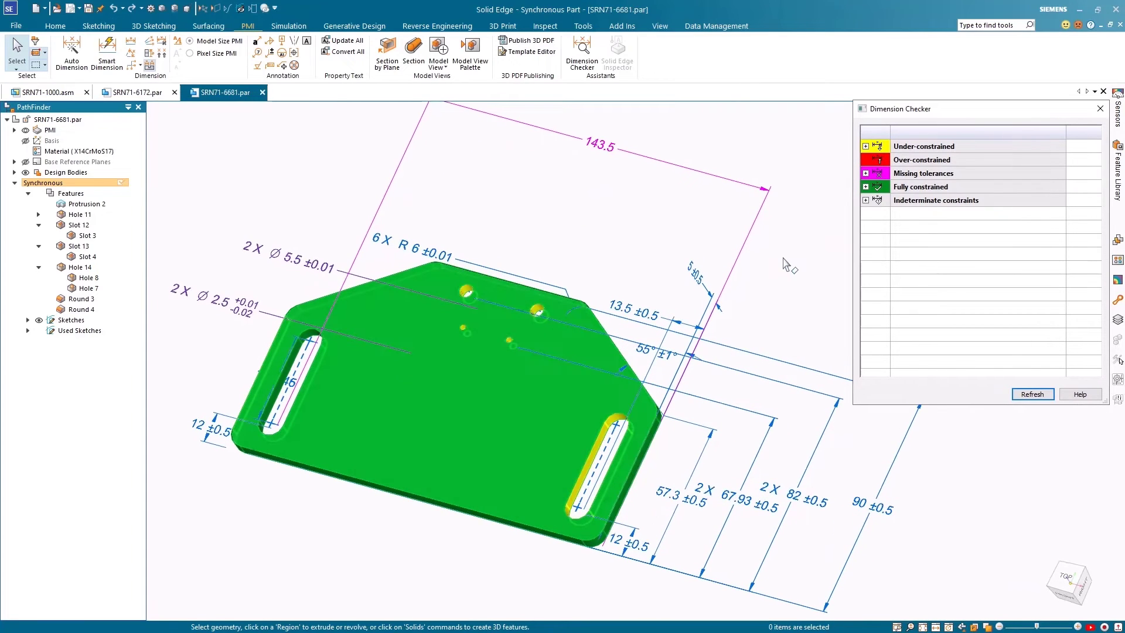
Step: Give the plate's 143.5 dimension a Unit Tolerance of 0.5 and refresh the Dimension Checker
click(746, 245)
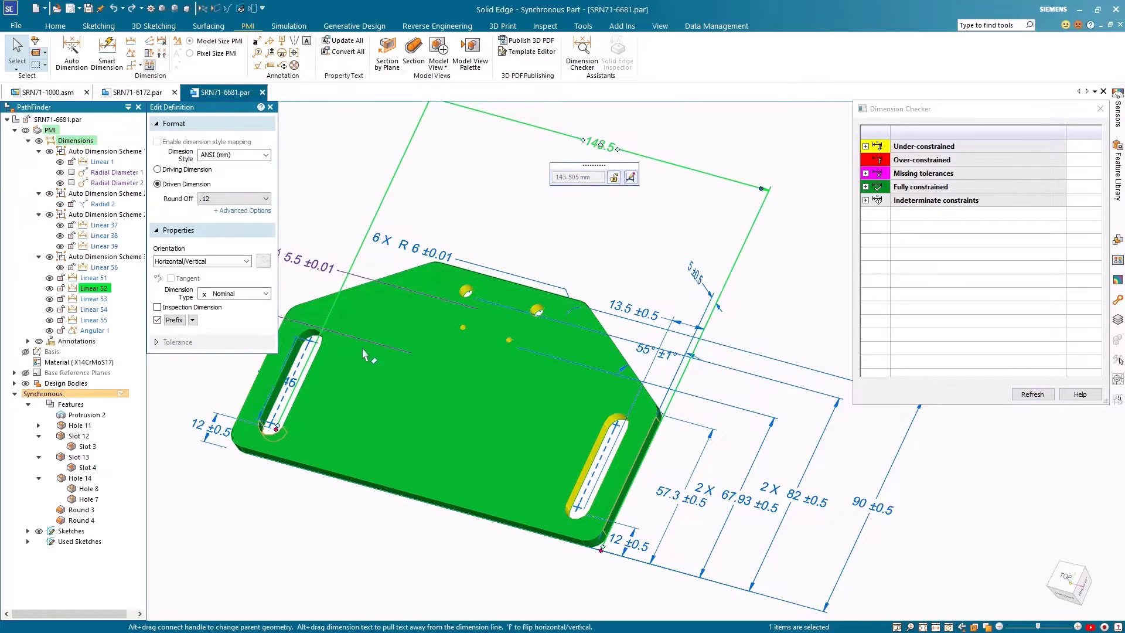
click(266, 293)
click(233, 315)
click(177, 343)
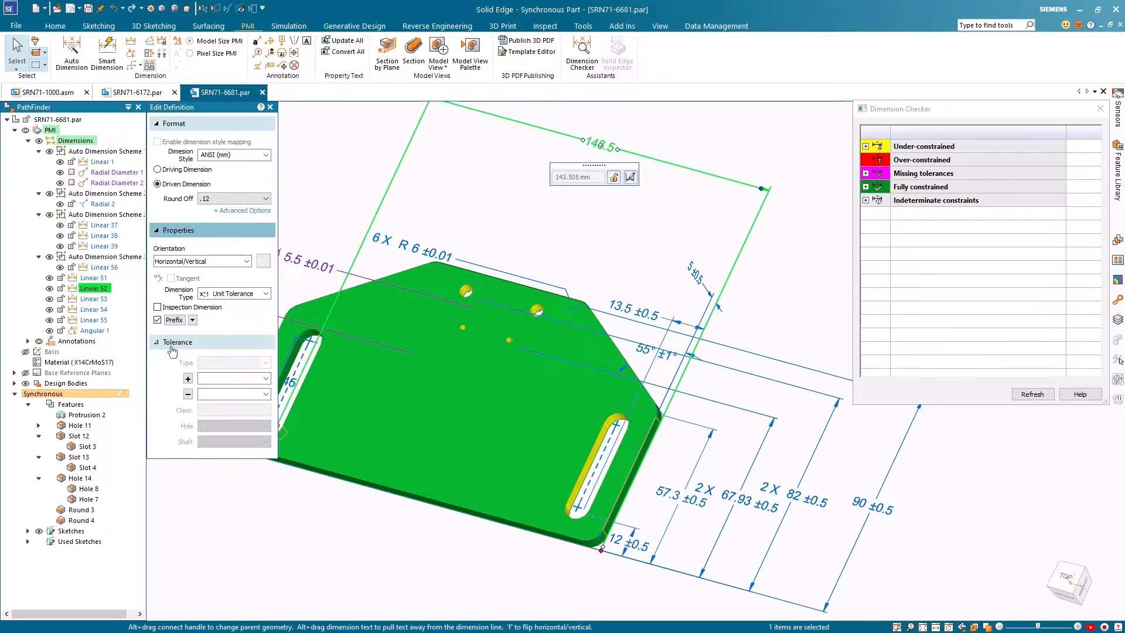
click(256, 378)
text(0.5)
key(Tab)
click(321, 204)
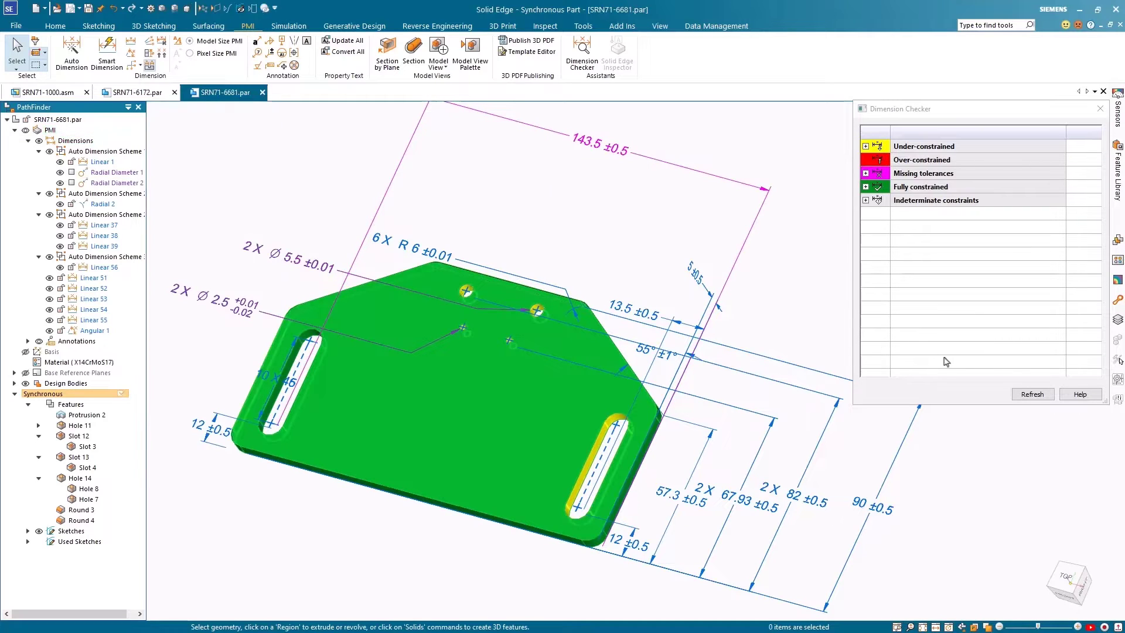
click(1032, 394)
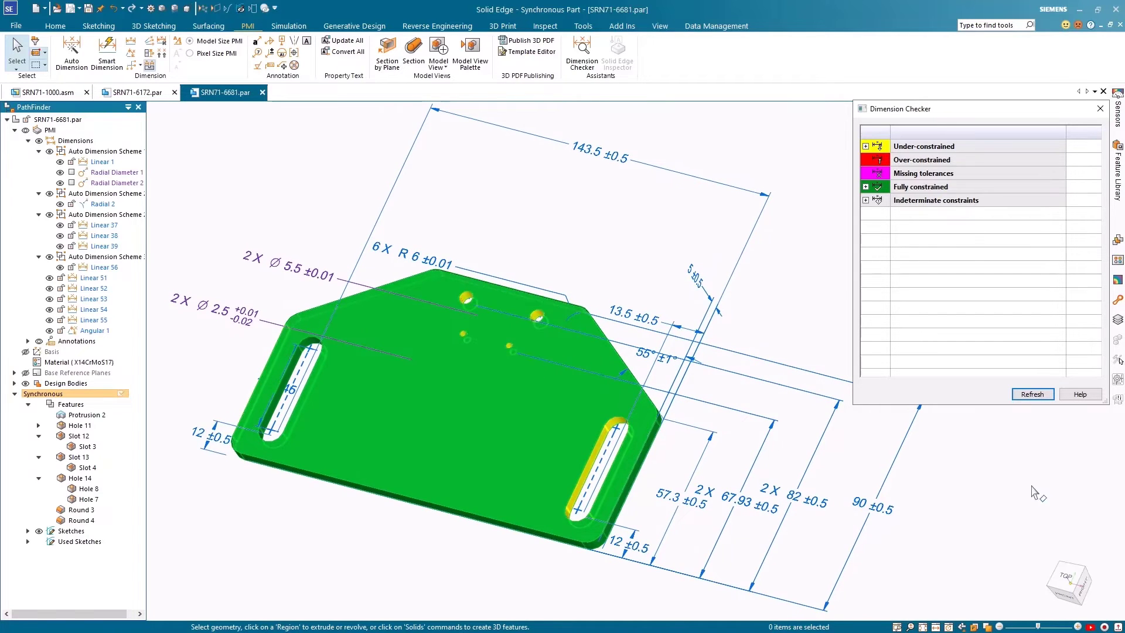
Step: Auto-dimension the plate in ANSI (mm) style from its top face, short side face and front edge face as the three datums
click(72, 50)
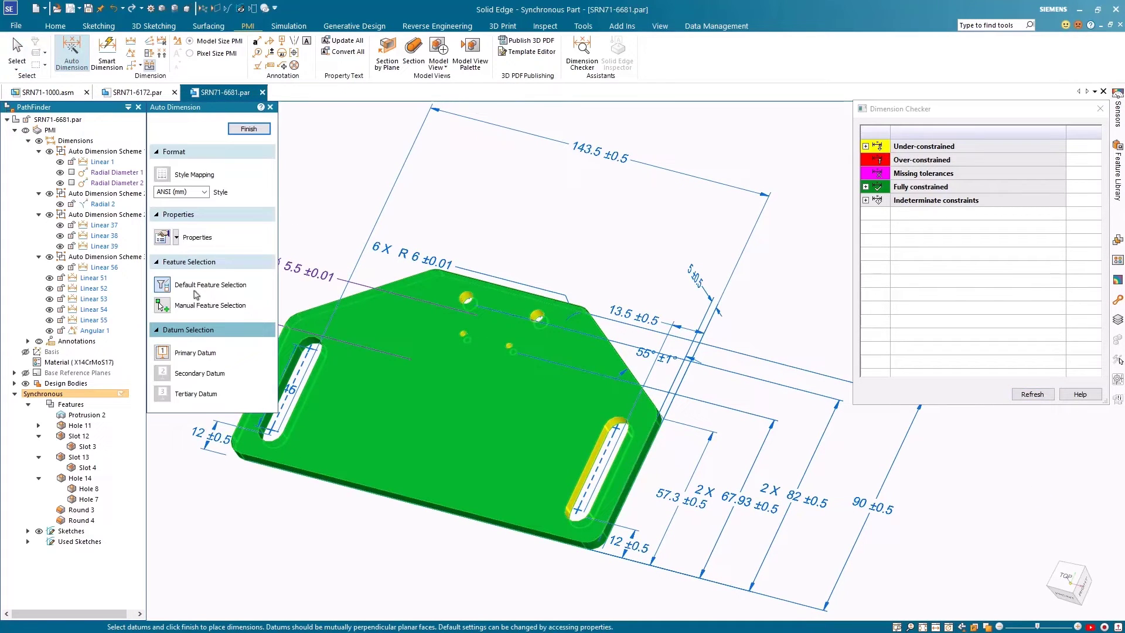
click(483, 444)
middle_drag(483, 445, 535, 456)
click(646, 440)
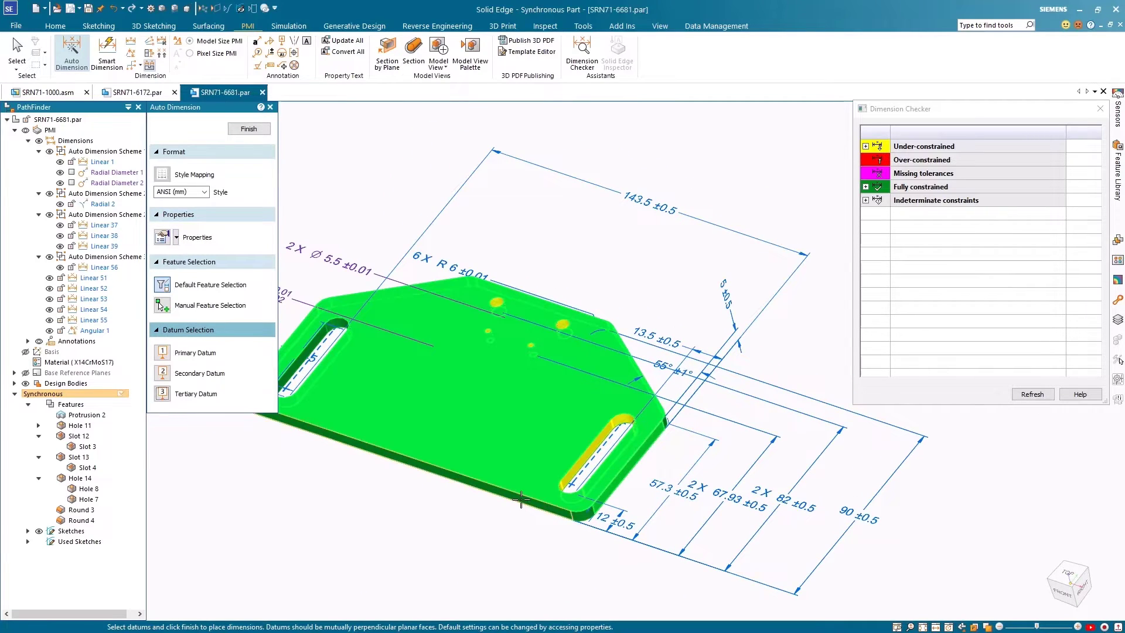
middle_drag(521, 499, 650, 263)
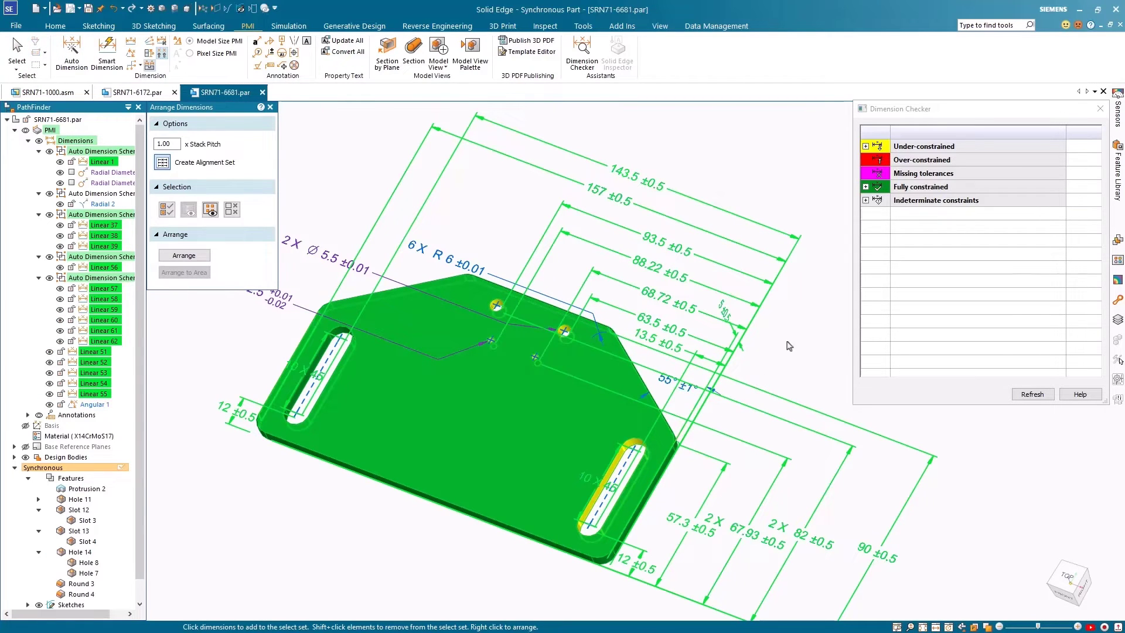
Step: Arrange the plate's selected dimensions with a stack pitch of 1.00 and refresh the Dimension Checker
right_click(789, 346)
key(Escape)
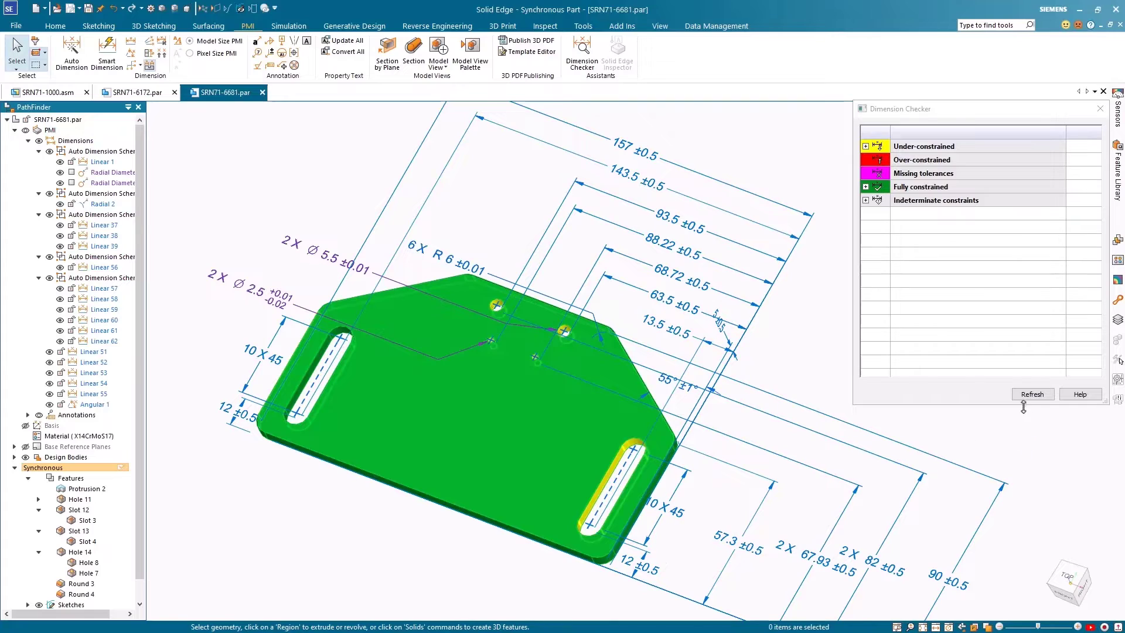
click(1029, 394)
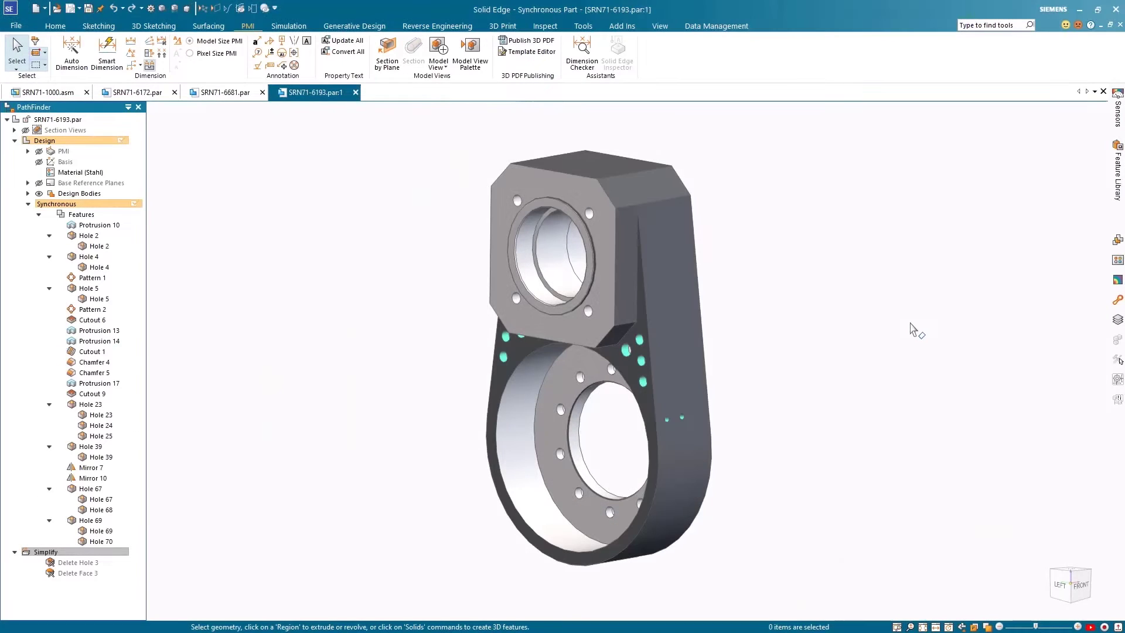
Step: Create common model views Front, Left and Top for the SRN71-6193 housing, excluding the other standard orientations
click(439, 66)
click(463, 93)
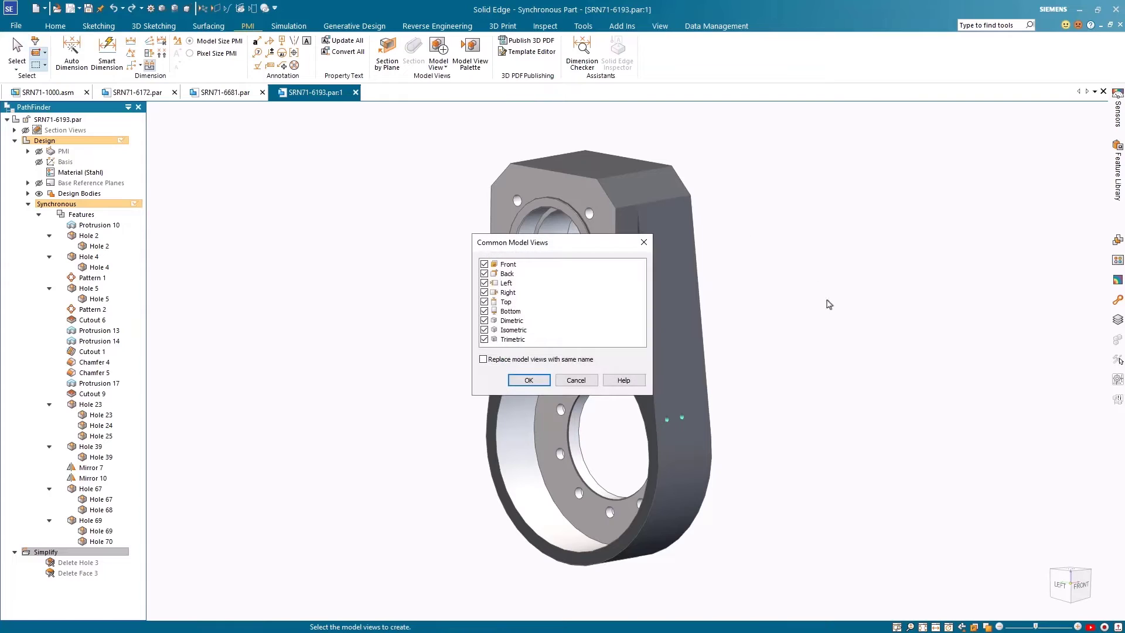
click(484, 274)
click(484, 293)
click(484, 311)
click(484, 321)
click(529, 379)
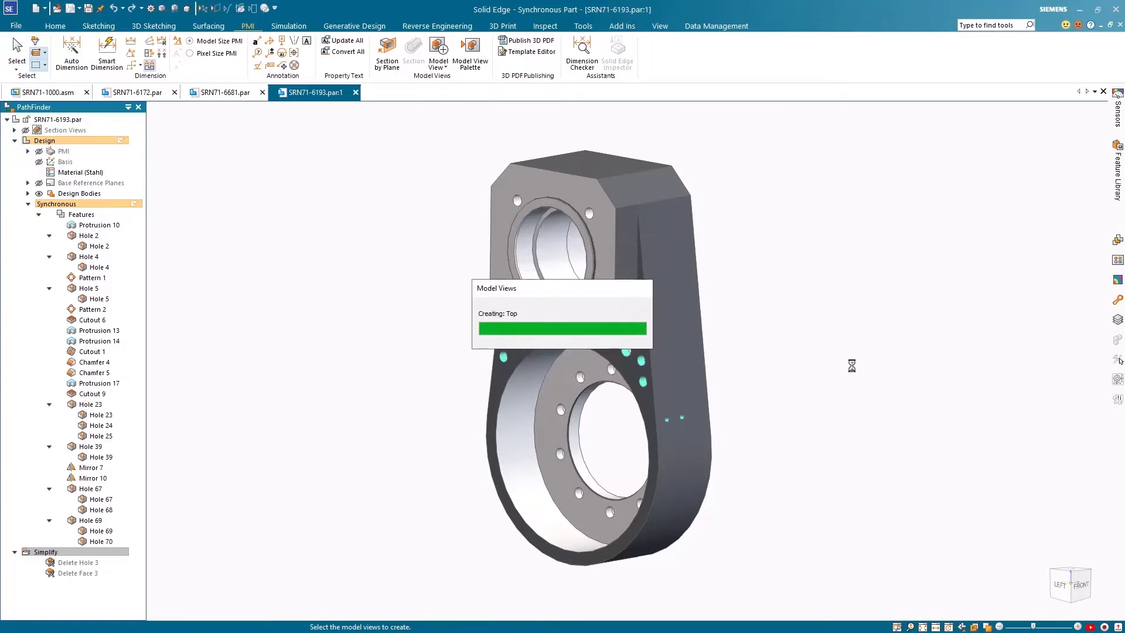
Step: Open the Model View Palette and apply Section 1 A to the Front model view
click(470, 54)
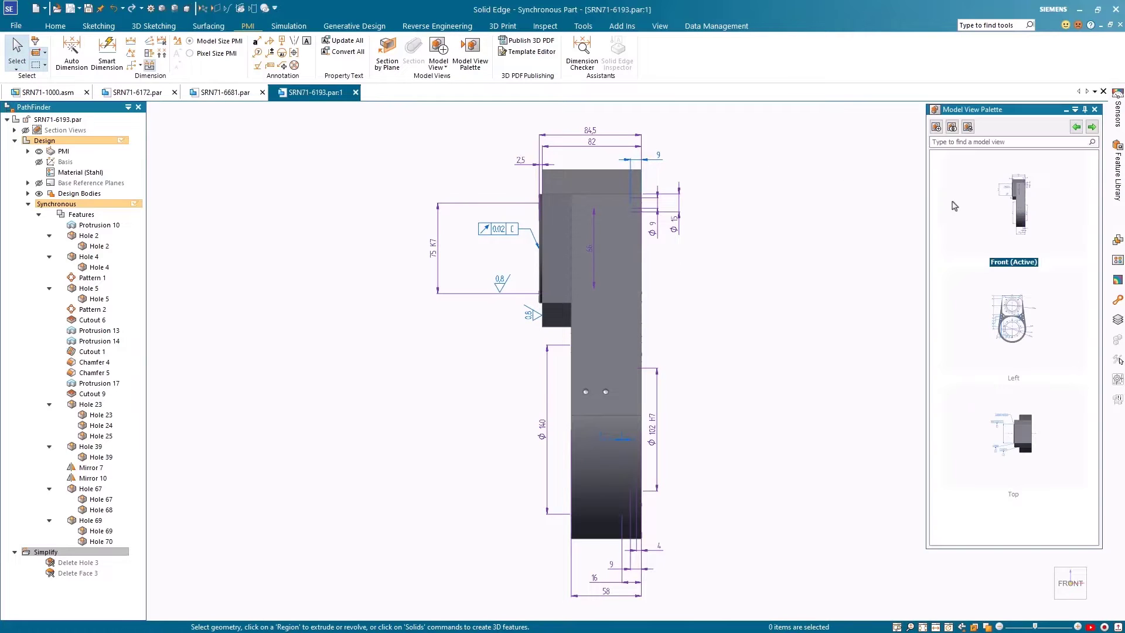
right_click(987, 216)
click(1003, 258)
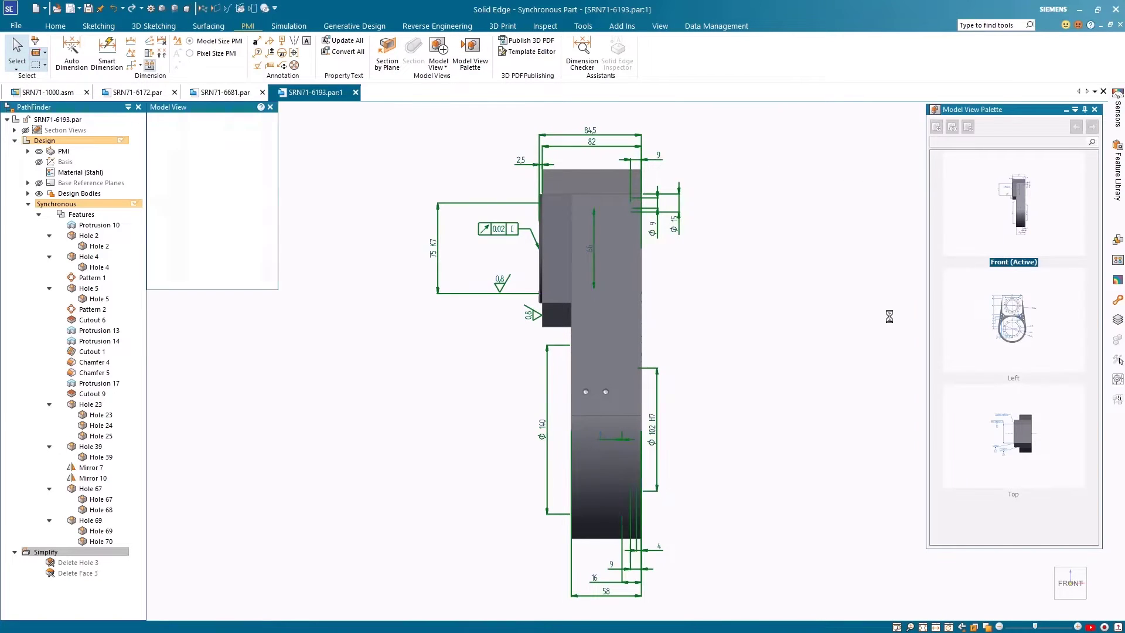
click(159, 378)
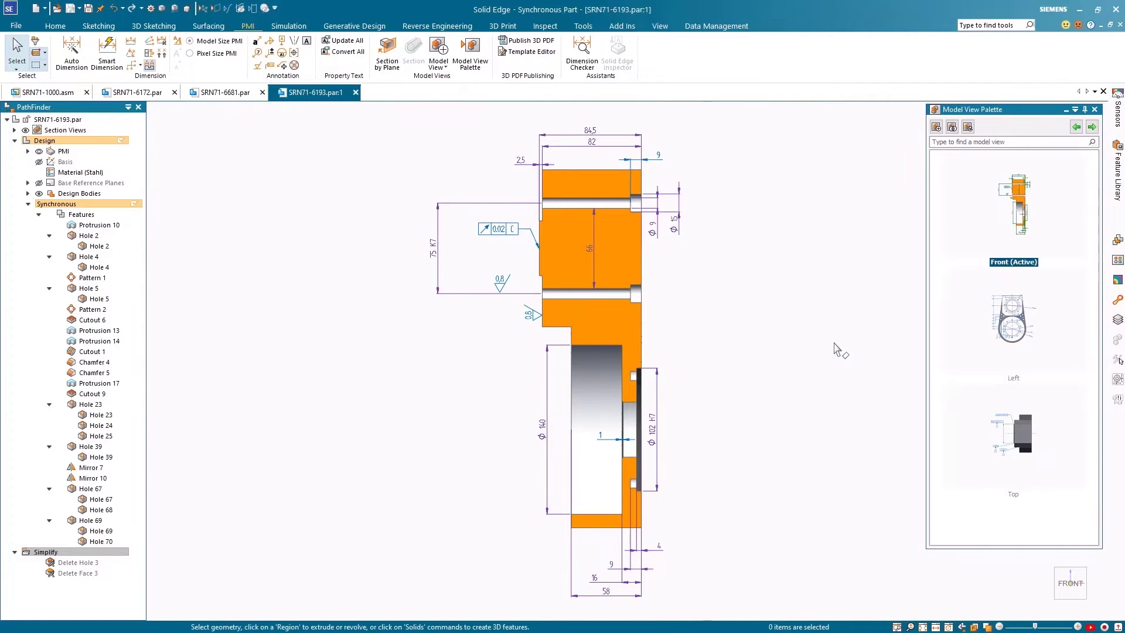
Step: Activate the Left model view and set its render mode to Visible and Hidden Edges
double_click(1002, 348)
right_click(1011, 330)
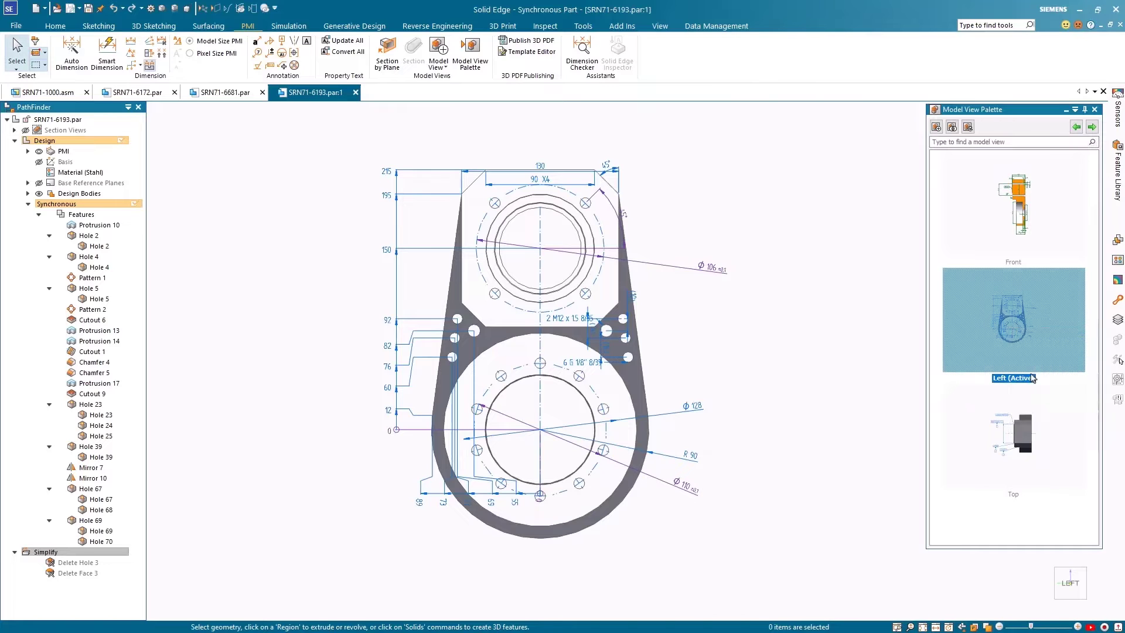
click(1055, 375)
click(213, 215)
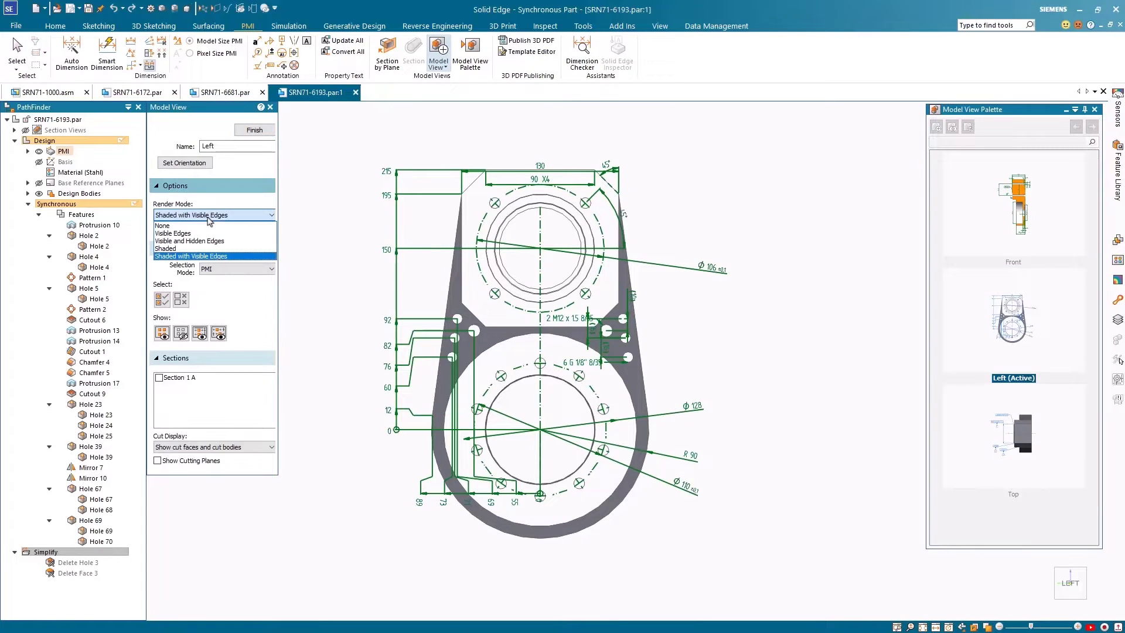
click(198, 241)
click(255, 129)
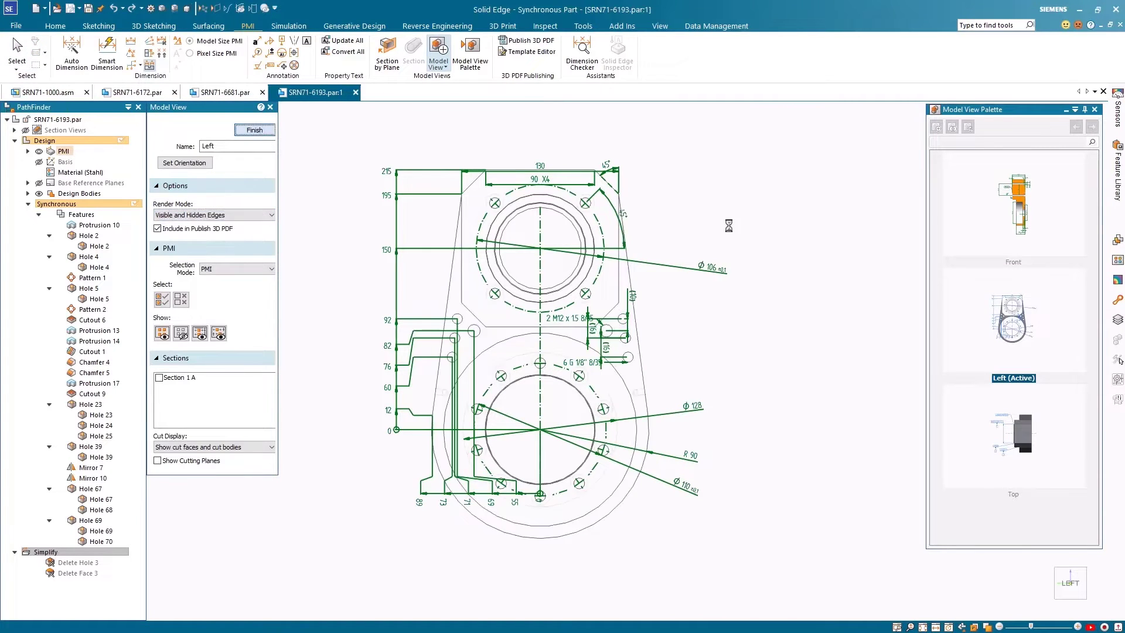
Step: Arrange the linear, angular and coordinate dimensions in the Left model view with a stack pitch of 1.00
click(163, 59)
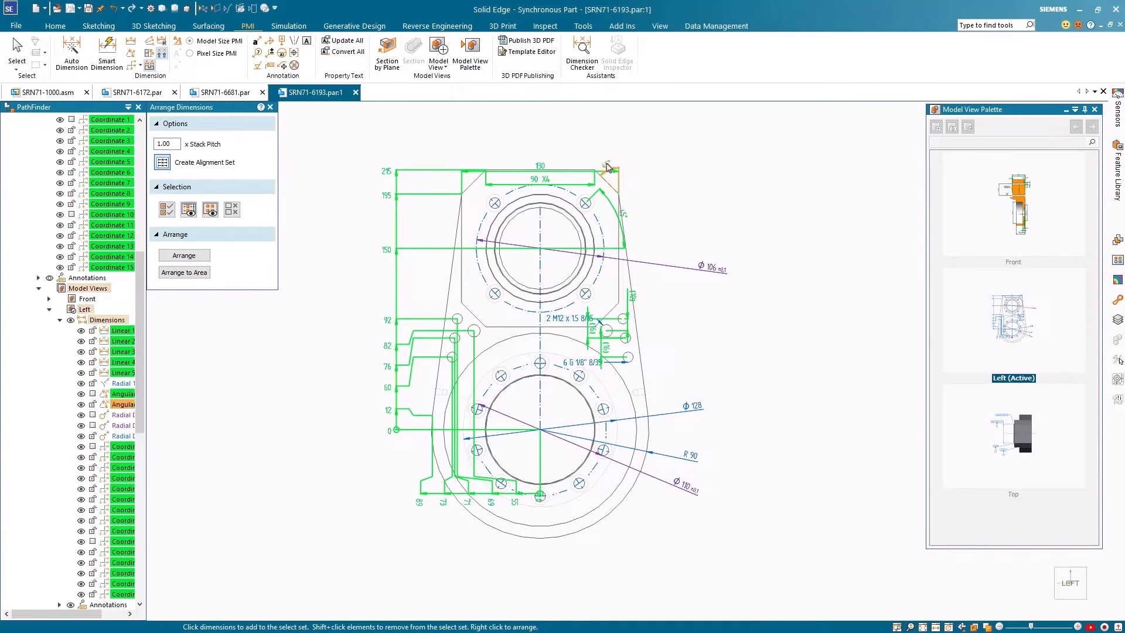
right_click(733, 185)
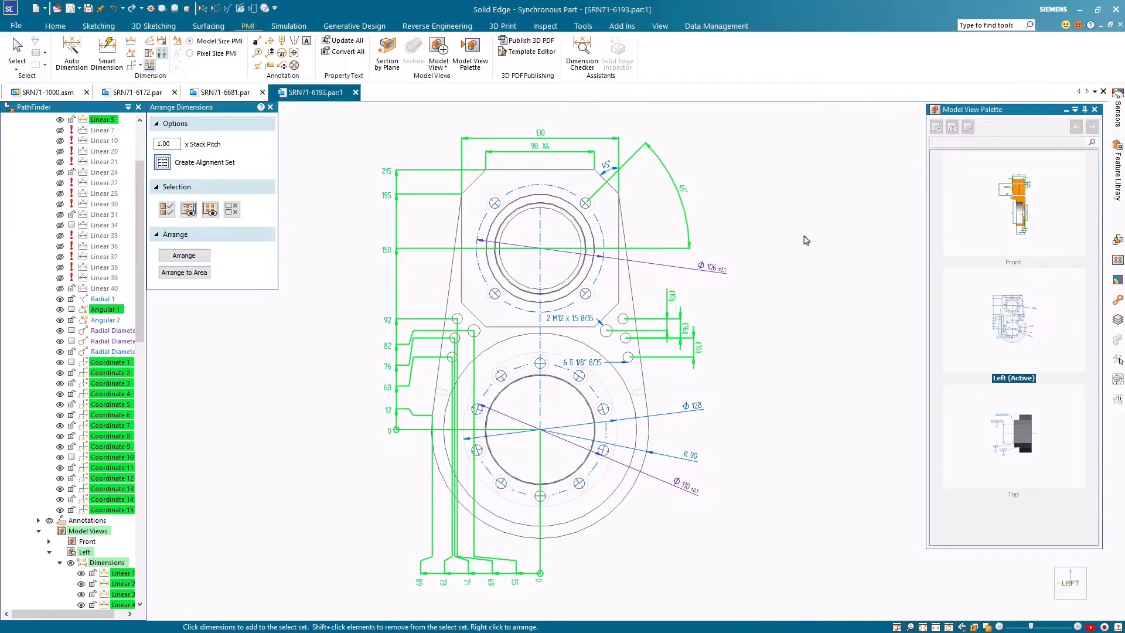
key(Escape)
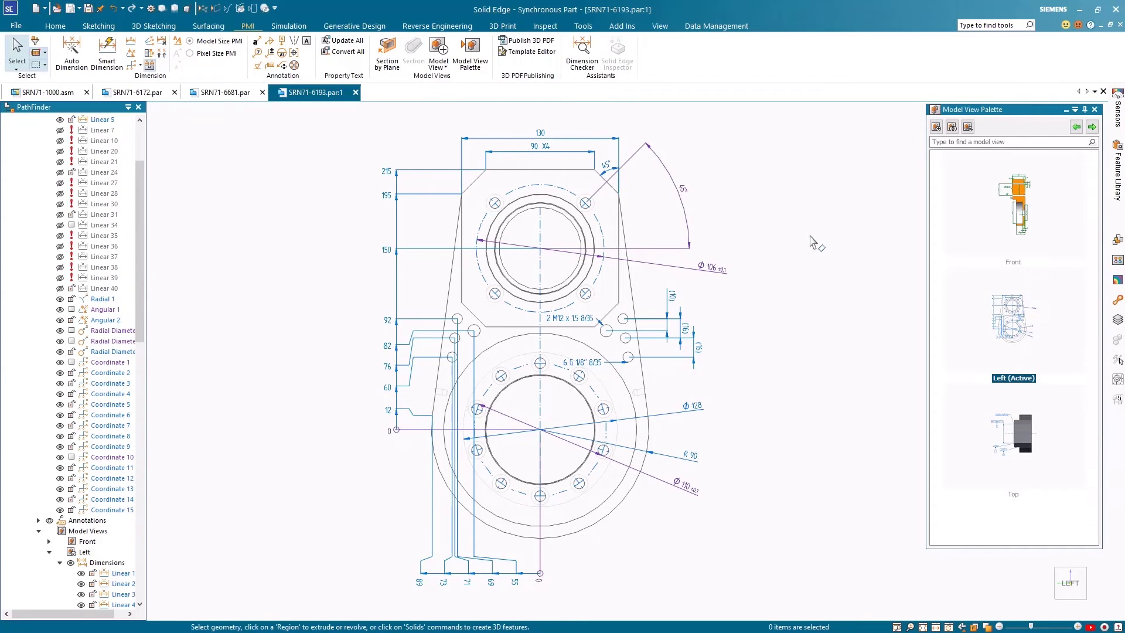
Step: Update the Front, Left and Top model views of the housing
click(438, 69)
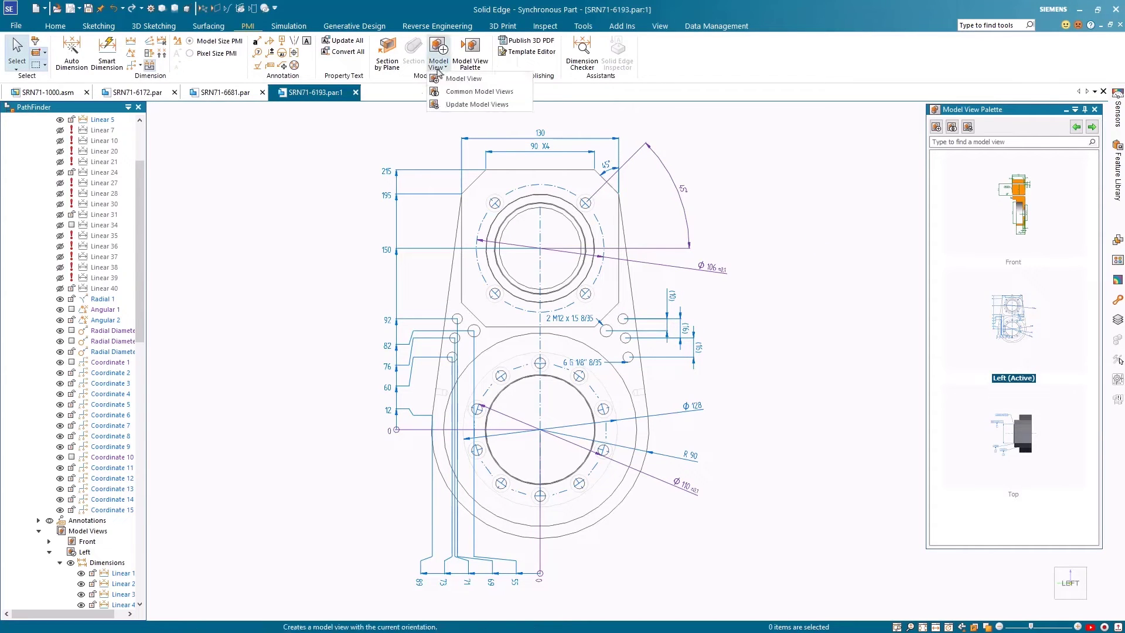
click(476, 104)
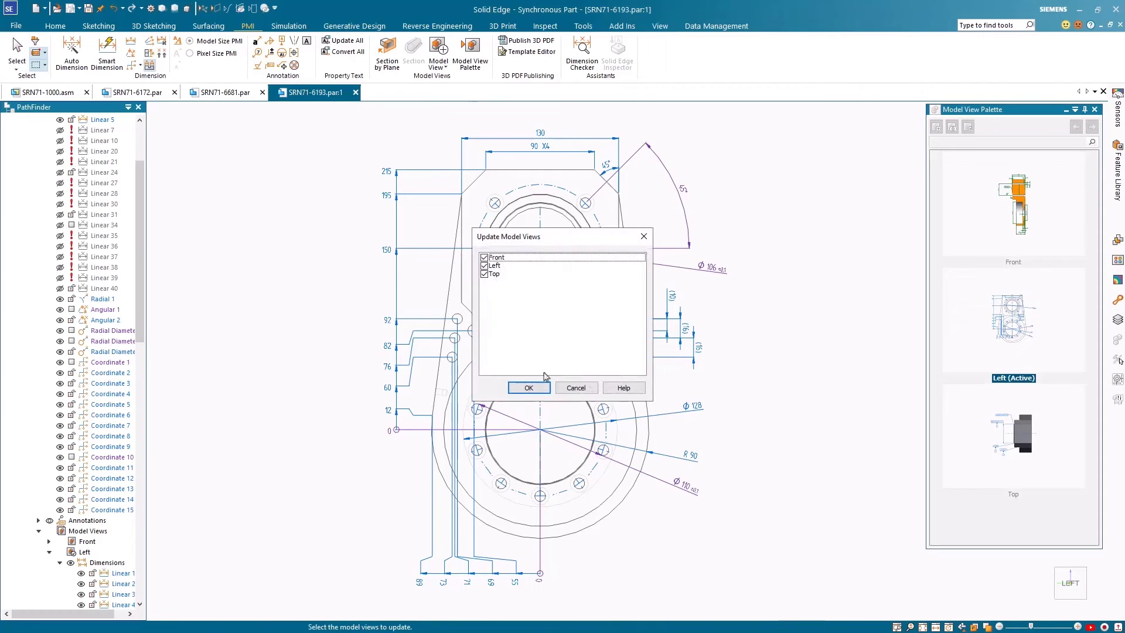
click(541, 387)
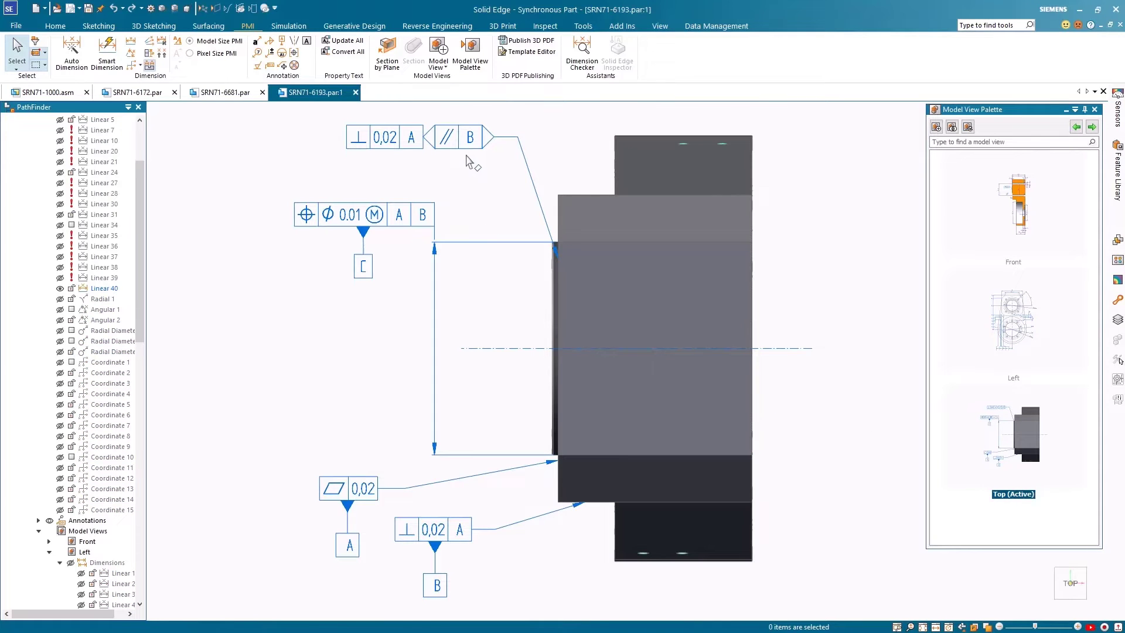
Step: Inspect the geometry referenced by the combined perpendicularity and parallelism feature control frame in the housing's Top model view
click(530, 171)
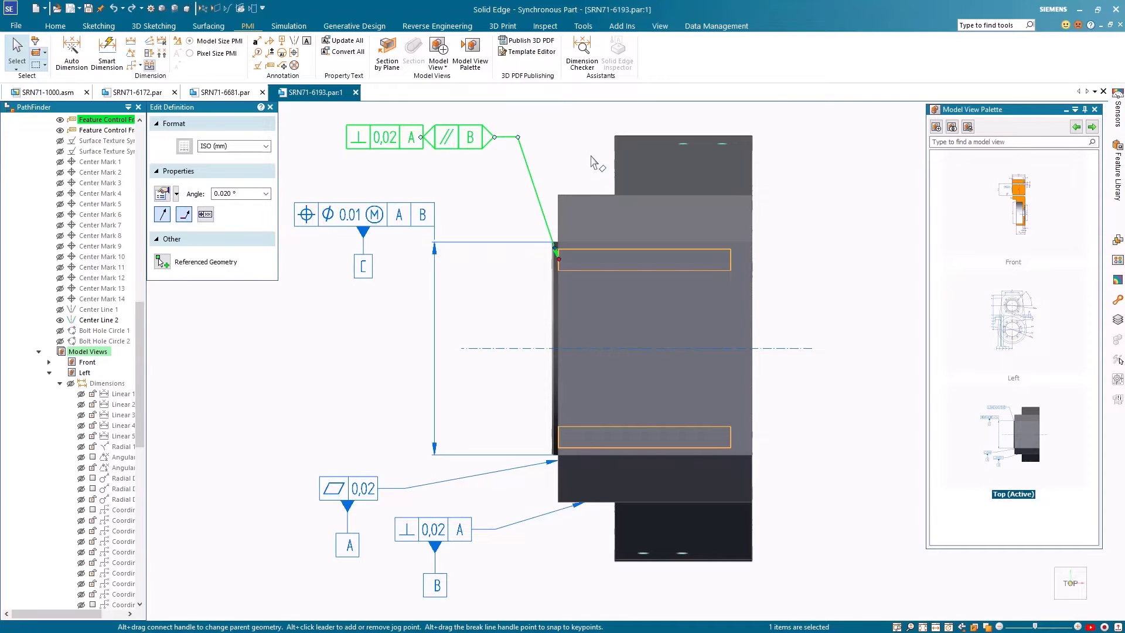
middle_drag(594, 163, 572, 142)
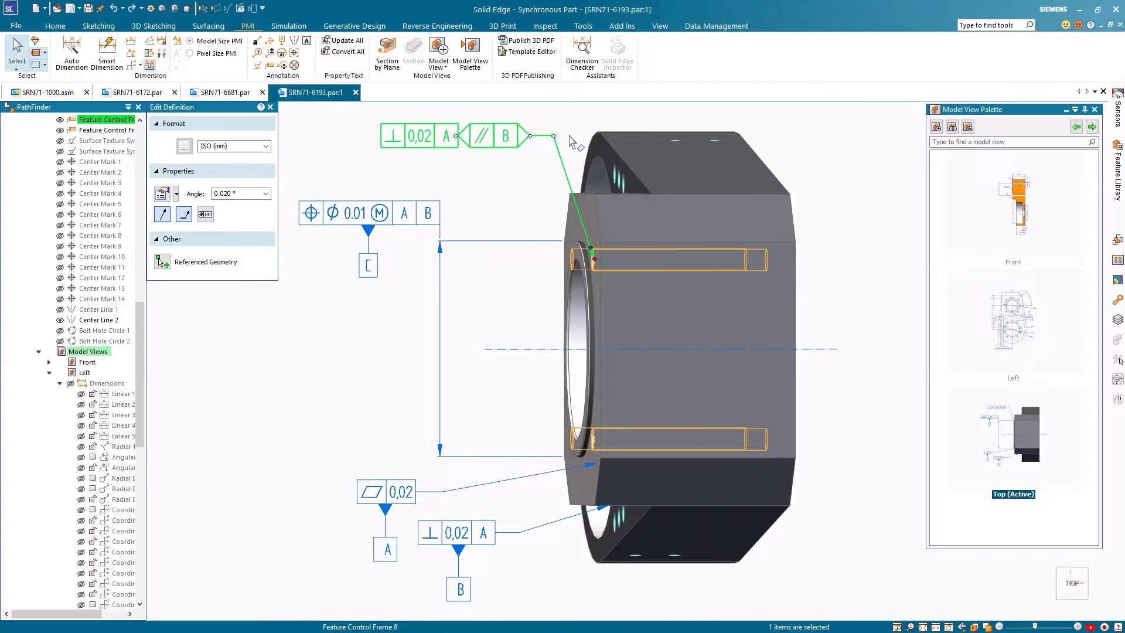
key(Escape)
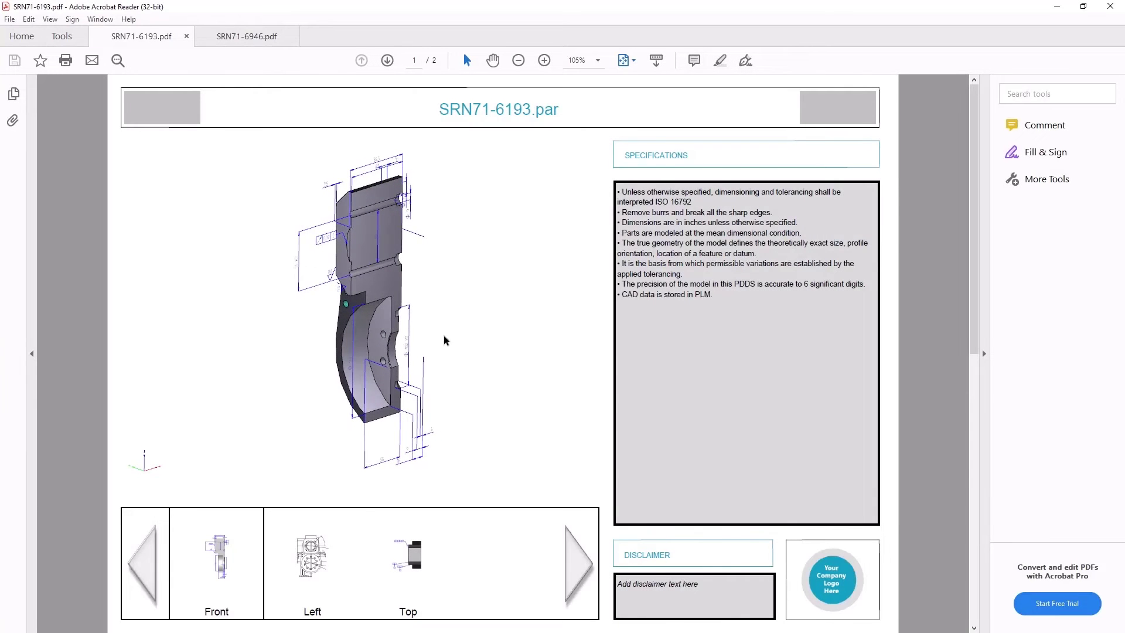
Step: In Adobe Acrobat Reader, show the Left and Top model views of the SRN71-6193 3D PDF and examine the flatness tolerance's referenced face
click(315, 572)
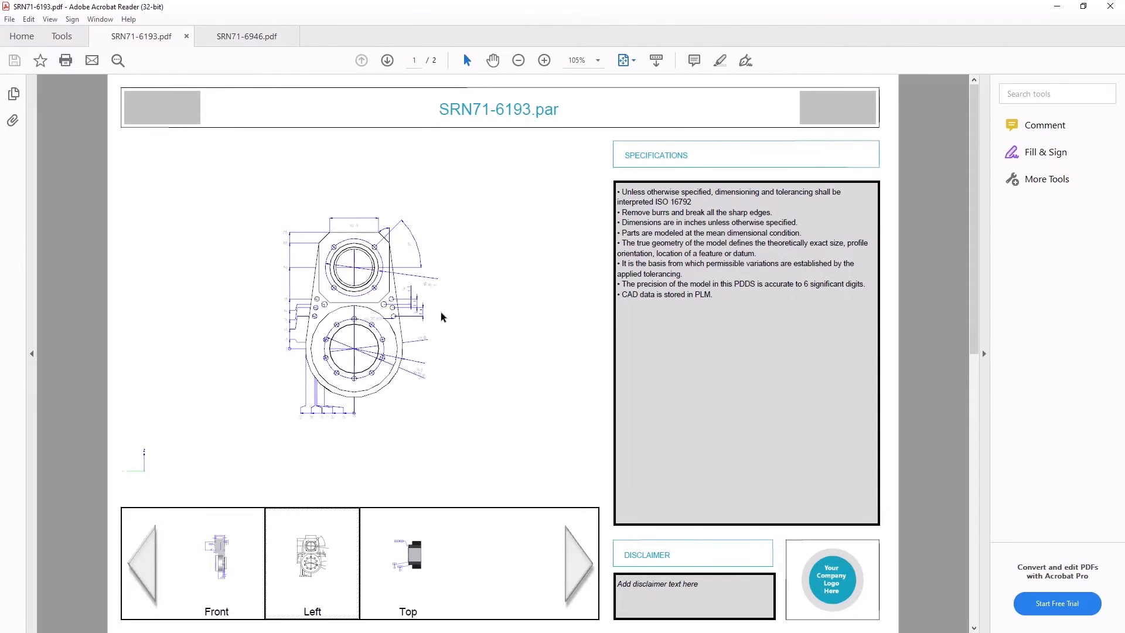
click(413, 567)
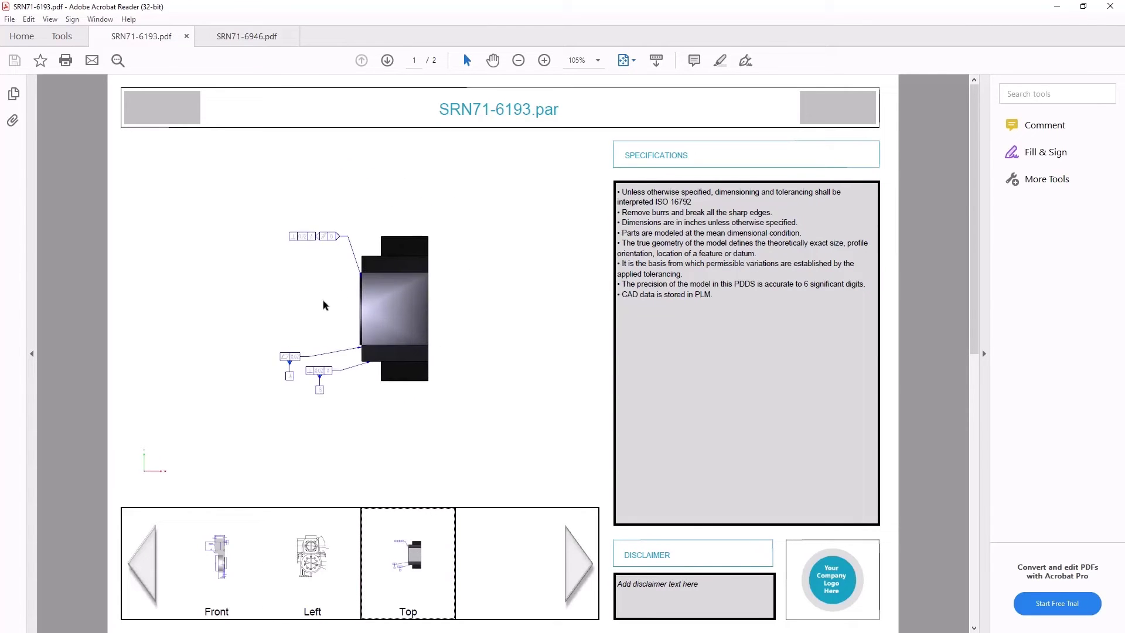
drag(290, 330, 265, 325)
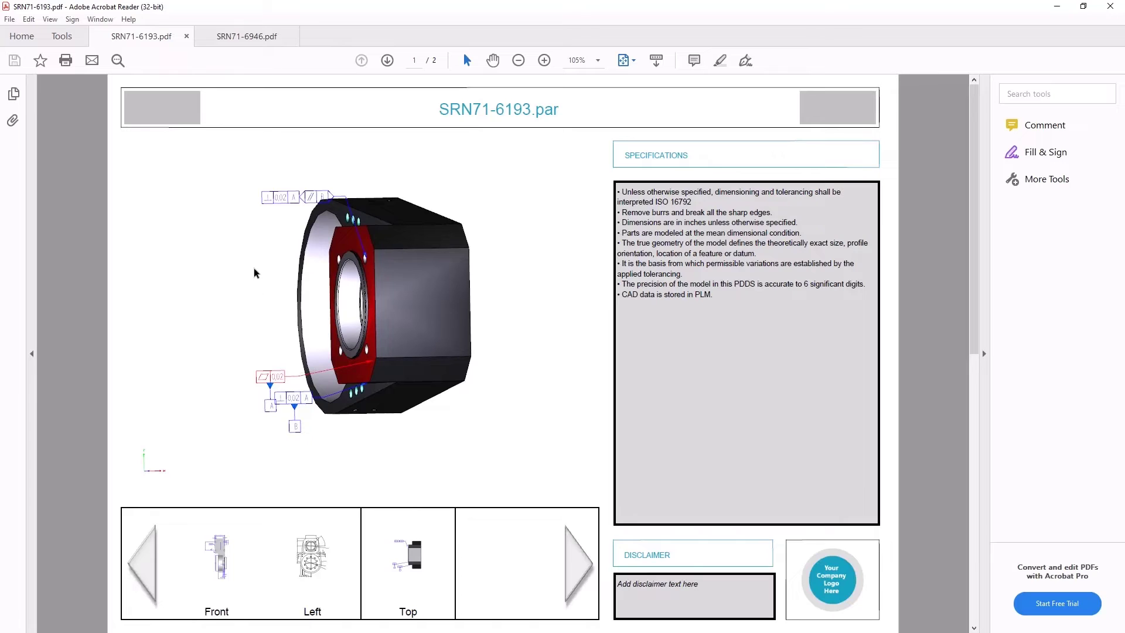
Step: Highlight parts list items 4 and 6 and the panel's green button in the SRN71-6946 PDF, and open its attachments
click(239, 37)
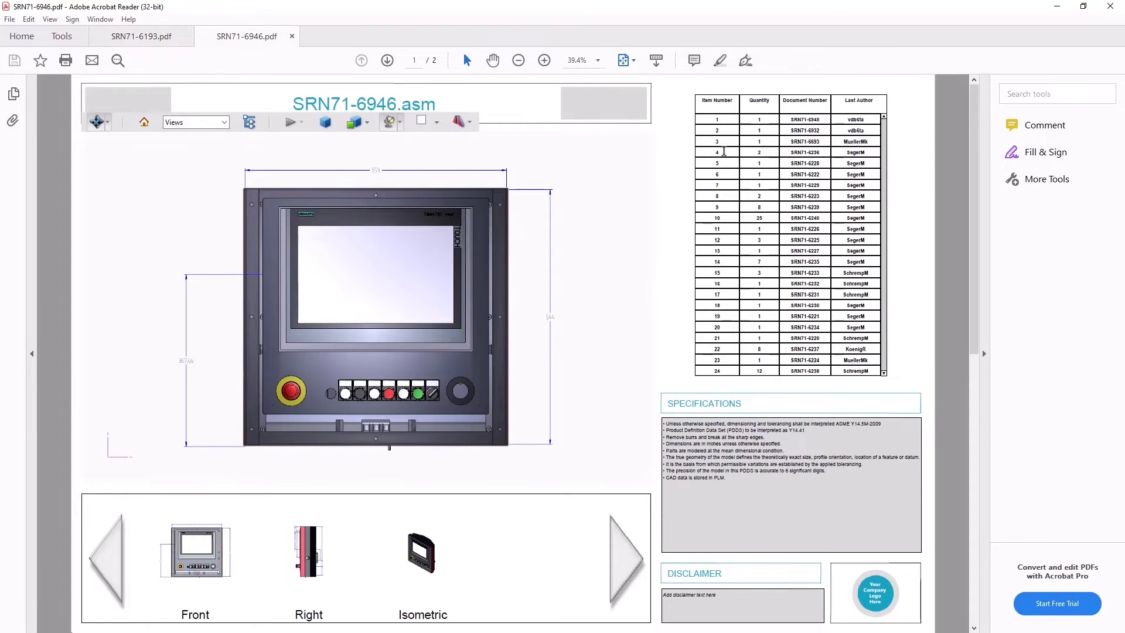
click(725, 151)
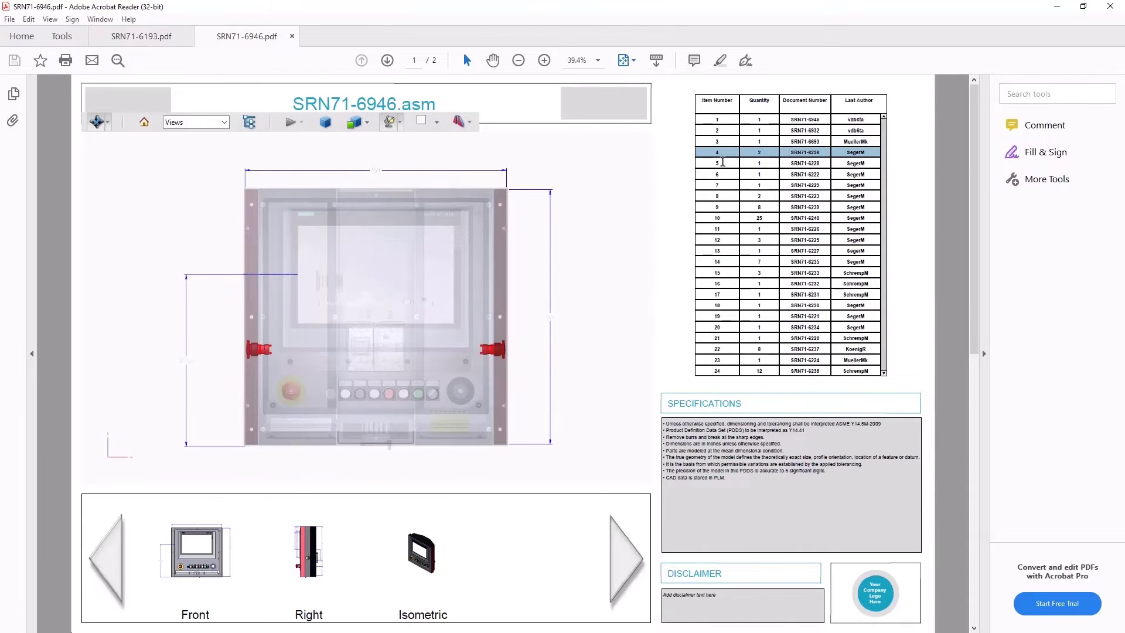
click(720, 175)
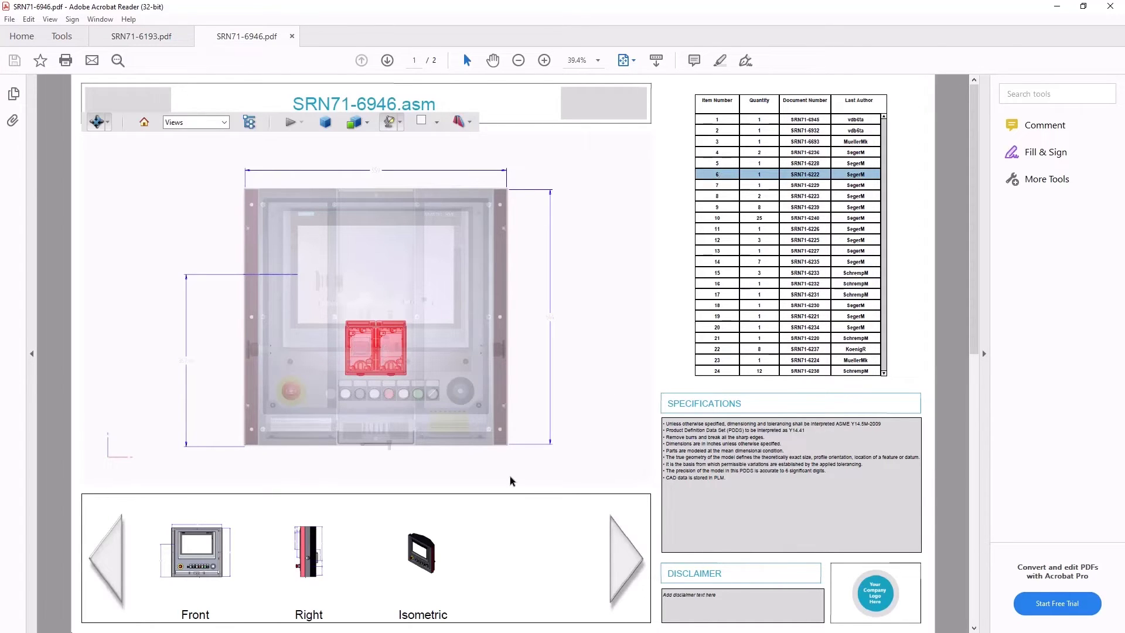
click(425, 397)
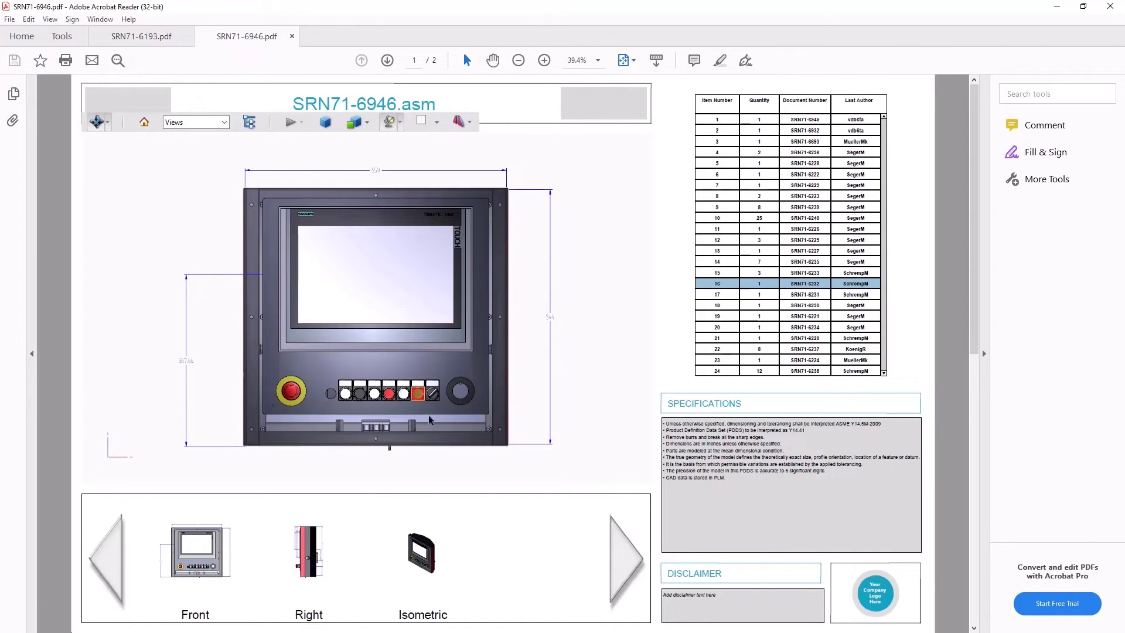
click(12, 120)
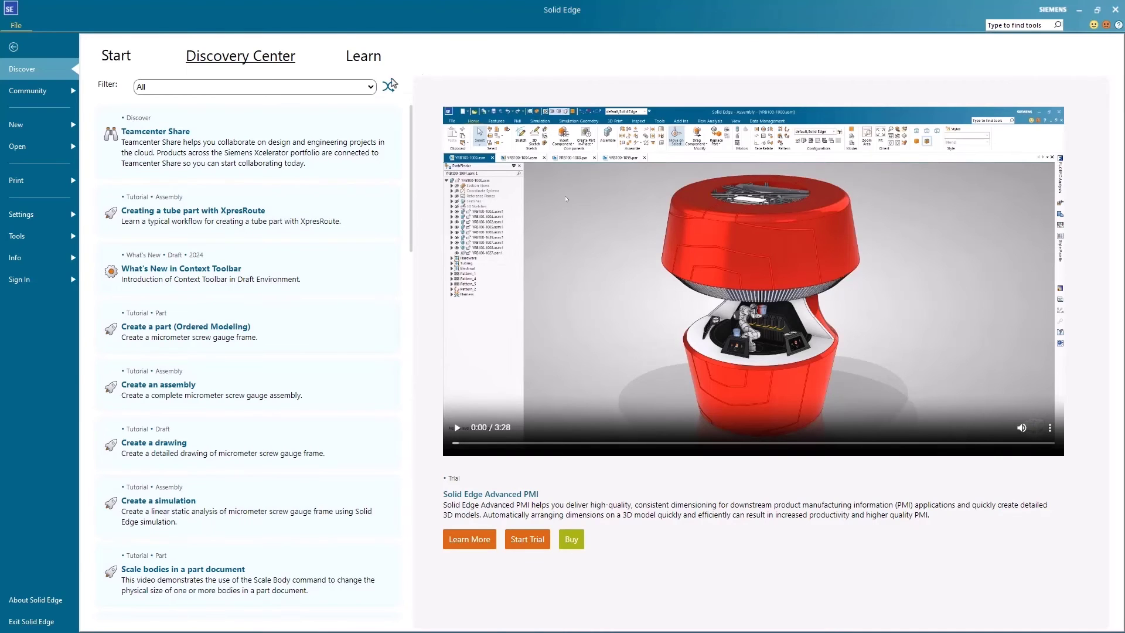
Step: In Solid Edge, filter the Discovery Center content to Trial
click(333, 91)
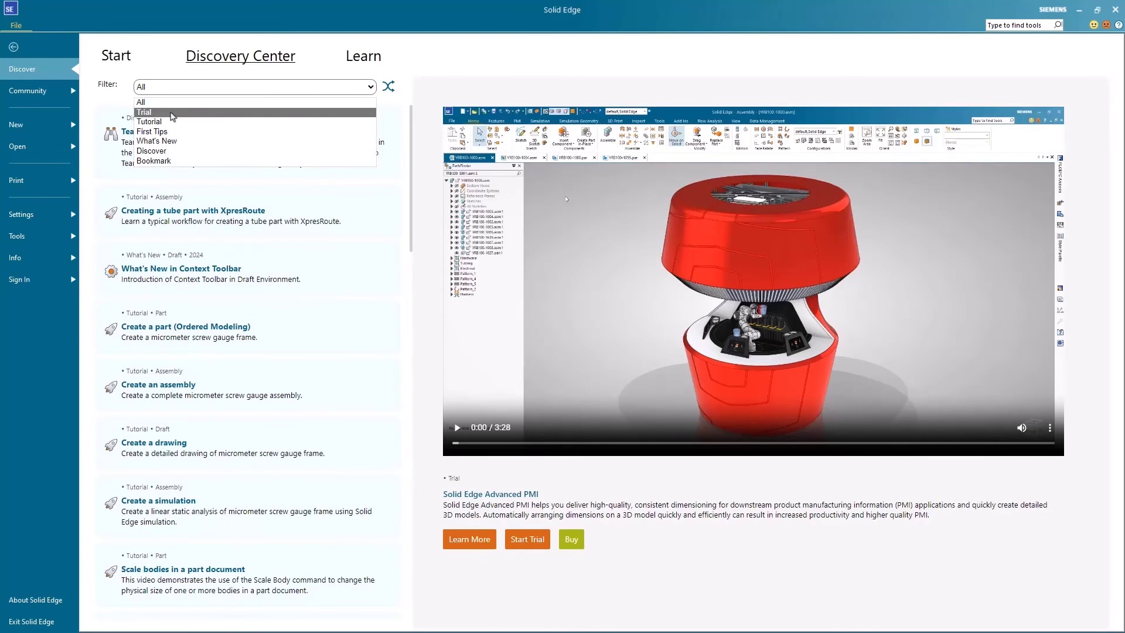
click(199, 112)
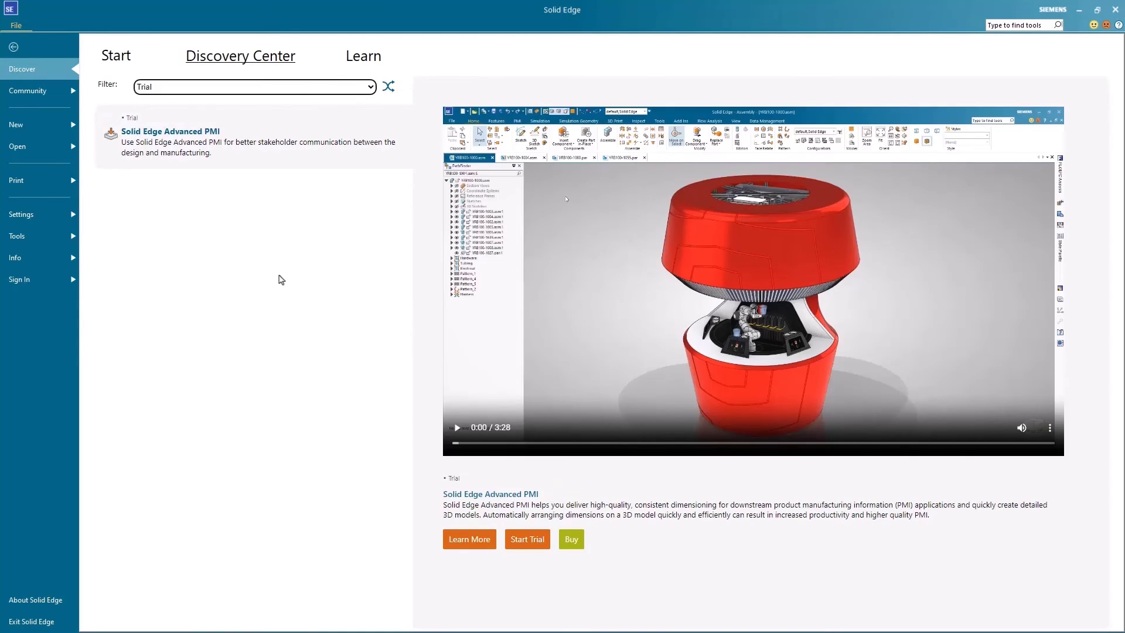